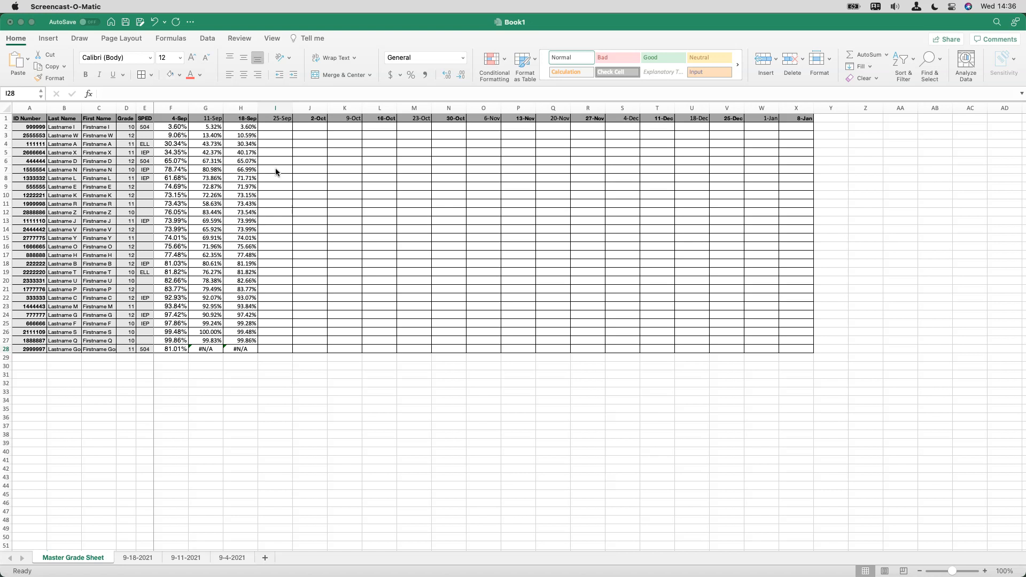
Add a conditional formatting rule to F2:X28 that highlights values less than .6 with Light Red Fill with Dark Red Text
{"action": "left_click", "coordinate": [170, 127]}
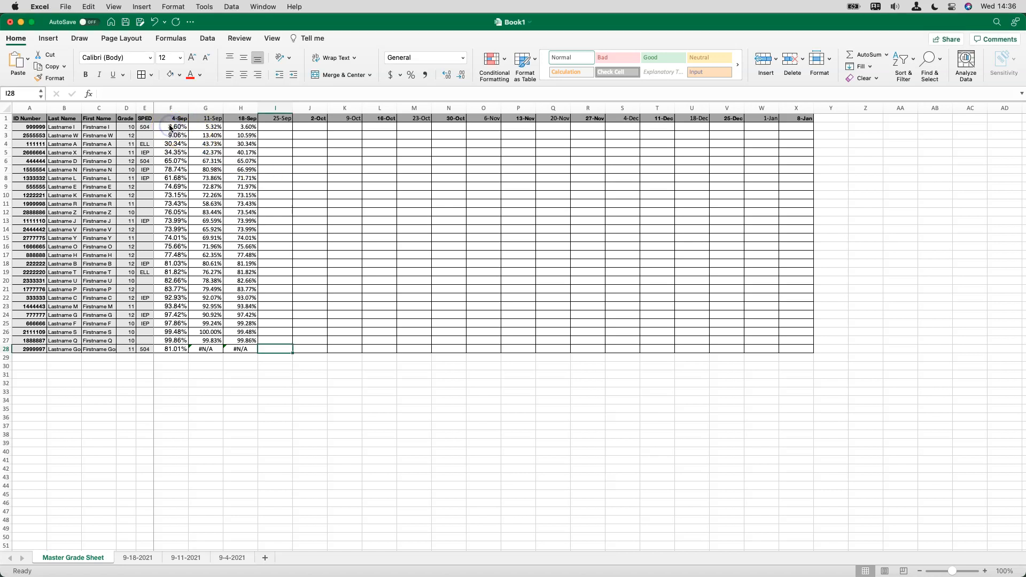
{"action": "left_click", "coordinate": [170, 127]}
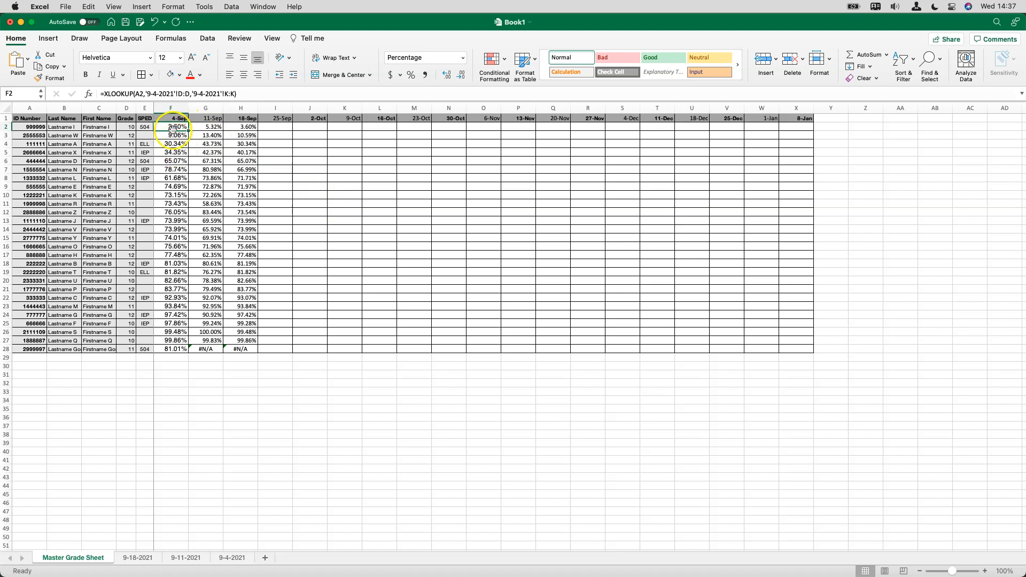
{"action": "left_click", "coordinate": [804, 352], "text": "shift"}
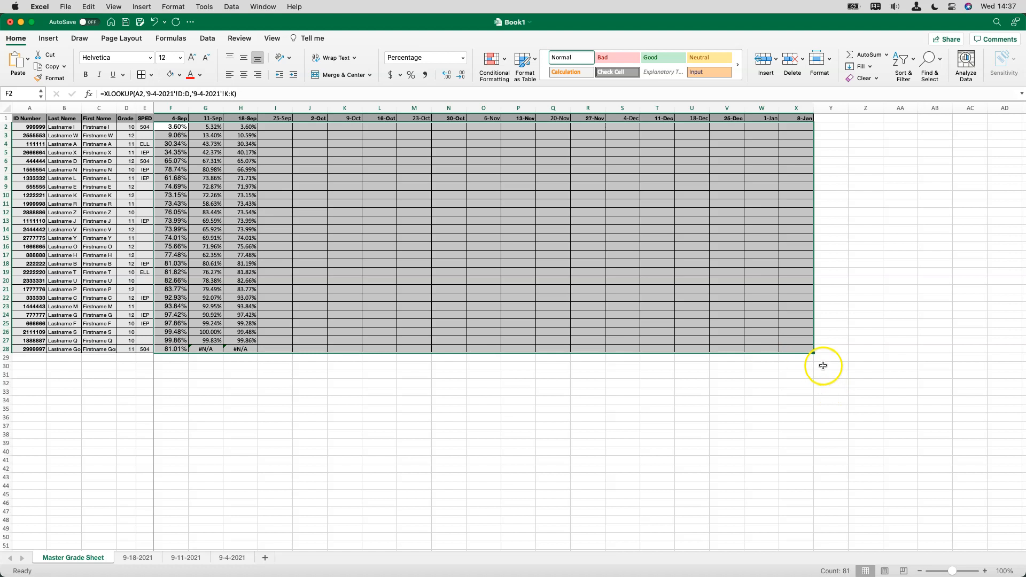
{"action": "left_click", "coordinate": [493, 64]}
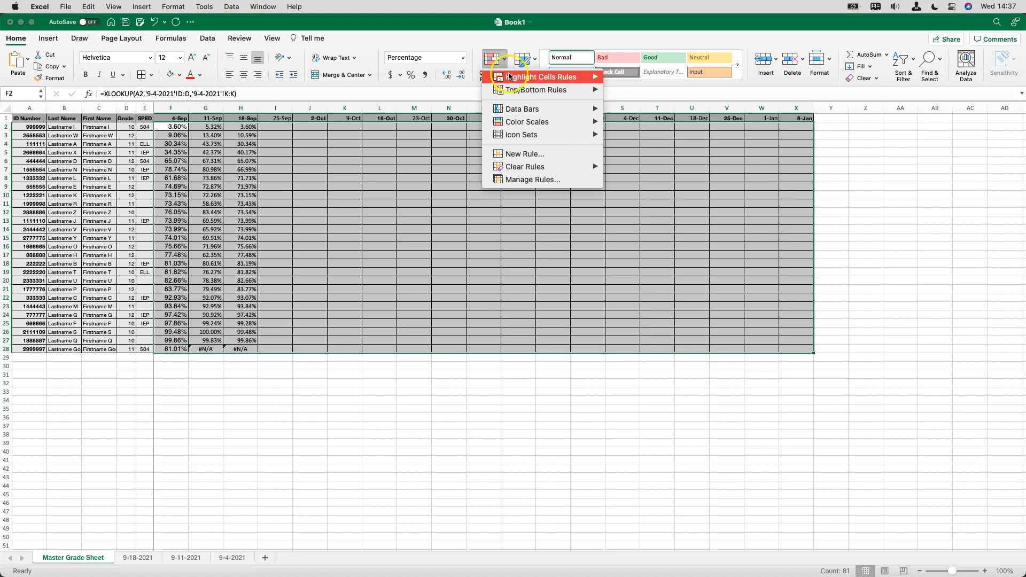
{"action": "mouse_move", "coordinate": [512, 76]}
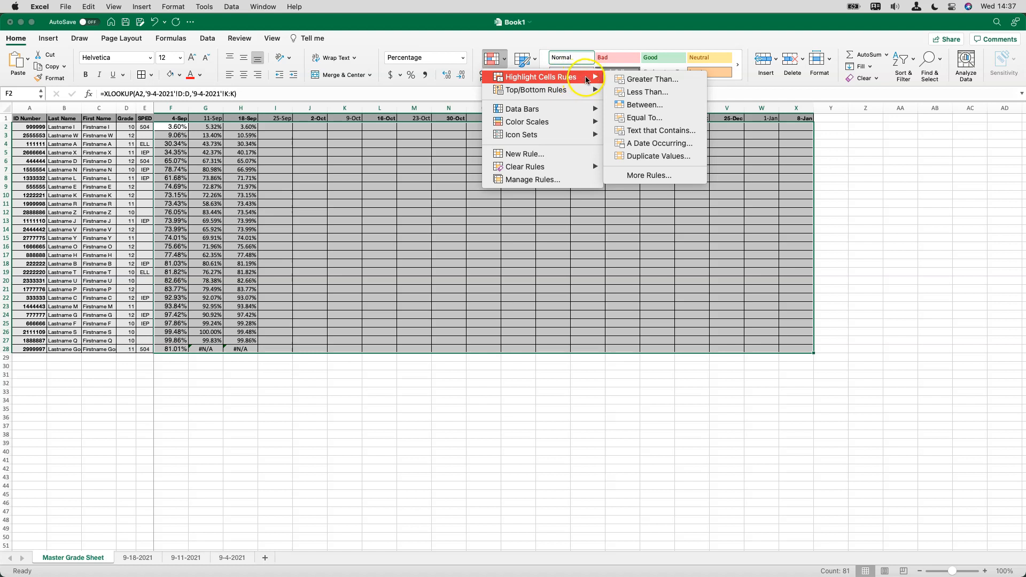
{"action": "left_click", "coordinate": [660, 87]}
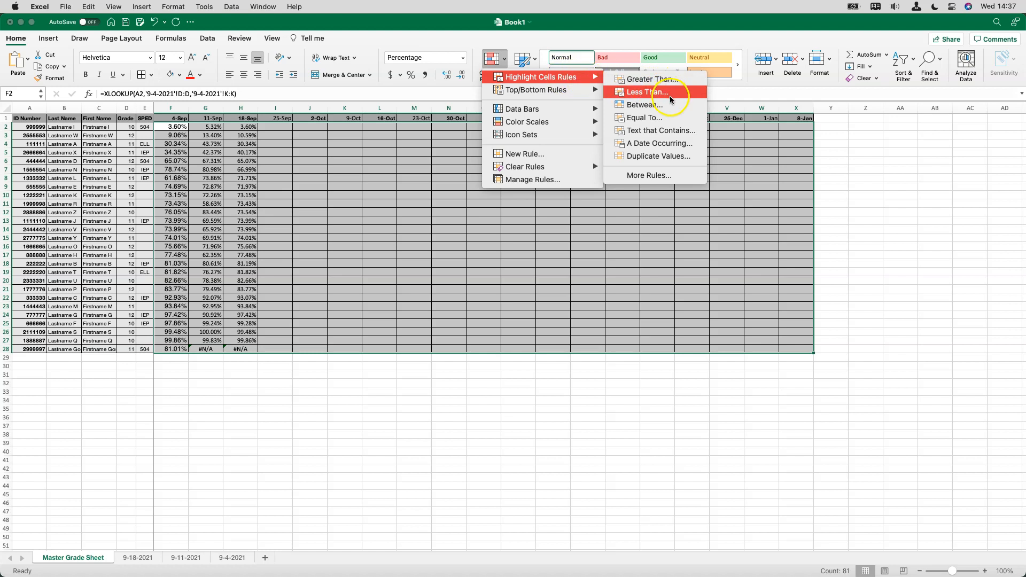
{"action": "left_click", "coordinate": [671, 94]}
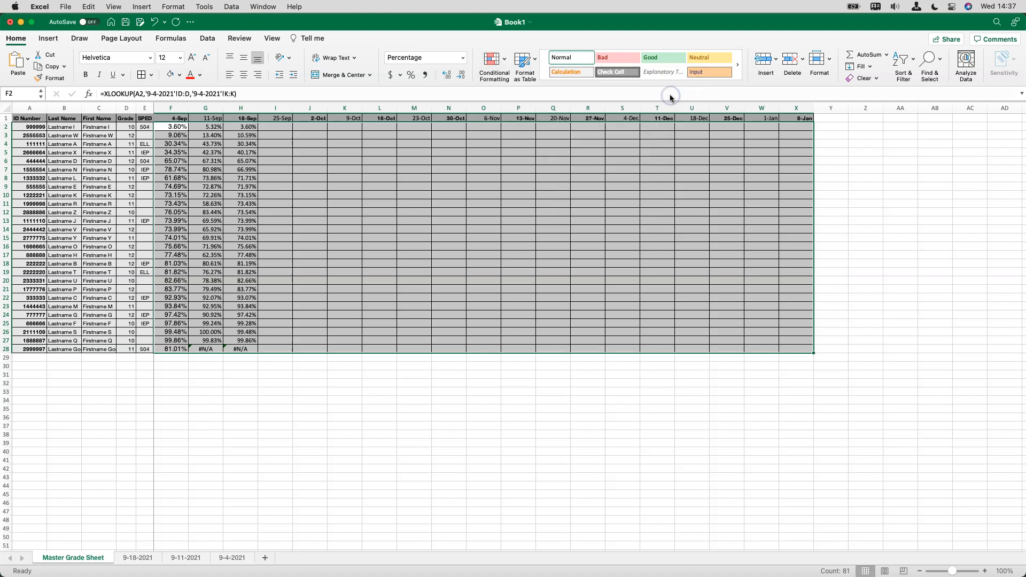
{"action": "left_click", "coordinate": [573, 197]}
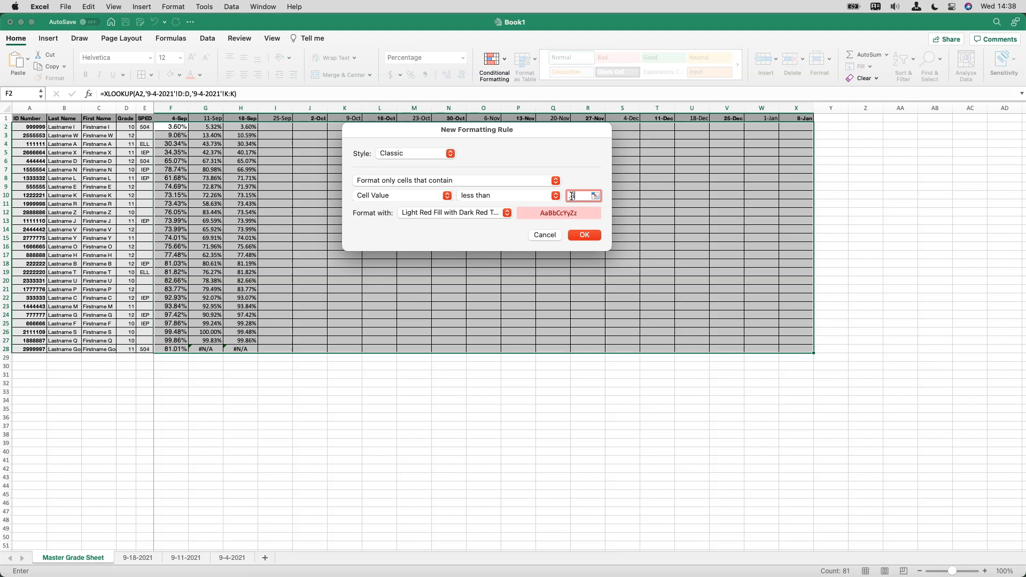
{"action": "type", "text": ".6"}
{"action": "left_click", "coordinate": [584, 236]}
{"action": "left_click", "coordinate": [325, 153]}
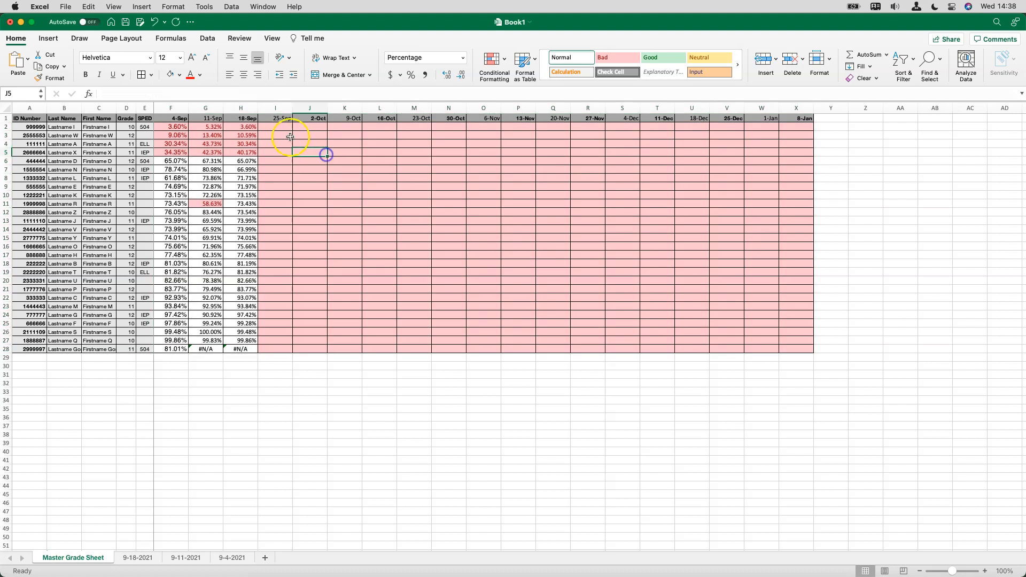
{"action": "left_click_drag", "start_coordinate": [275, 127], "coordinate": [783, 348]}
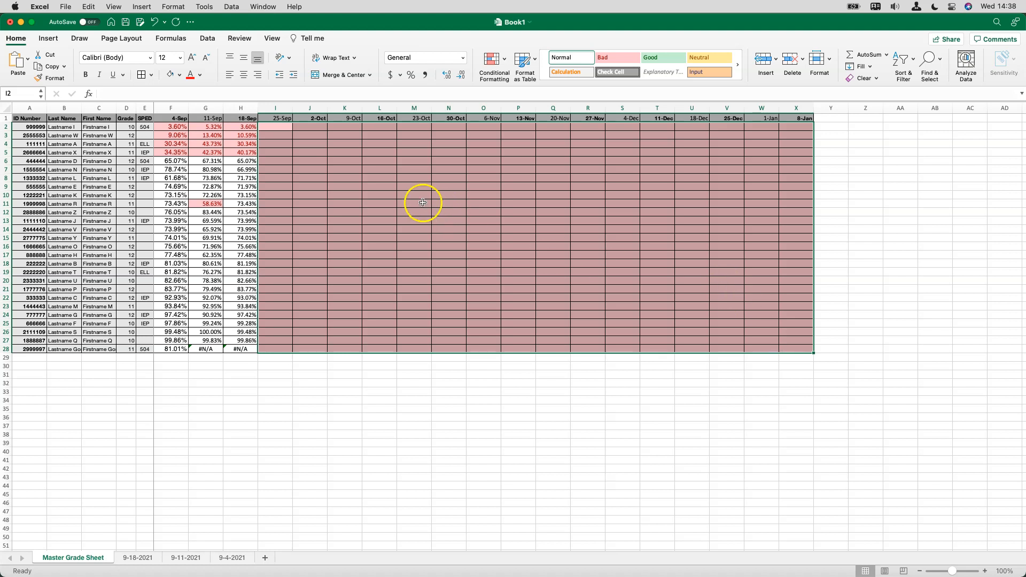
{"action": "left_click", "coordinate": [389, 202]}
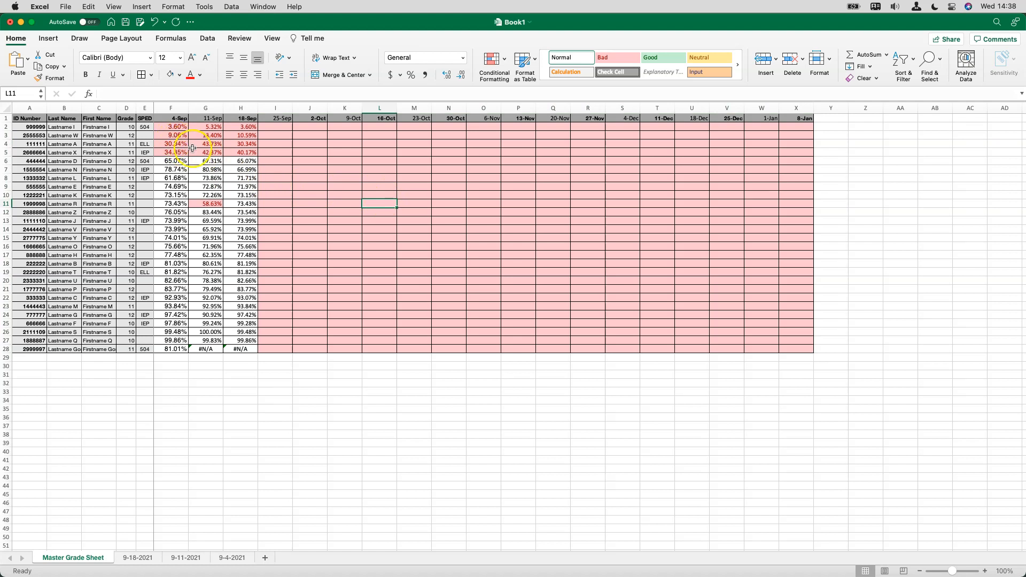
Start a Between highlight rule for cells F2:X28 with the limits .60 and .6999
{"action": "left_click", "coordinate": [172, 127]}
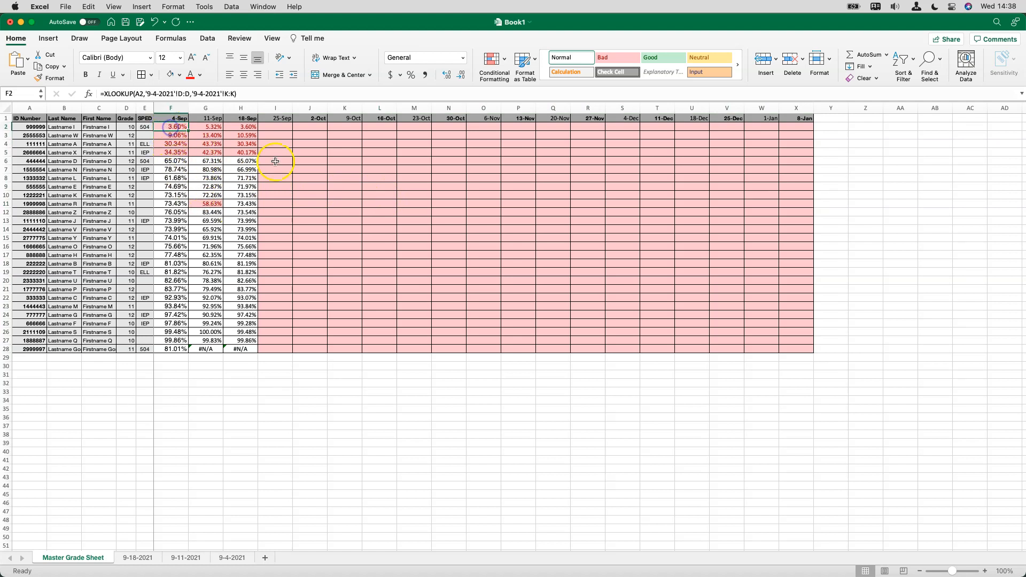
{"action": "left_click", "coordinate": [792, 348], "text": "shift"}
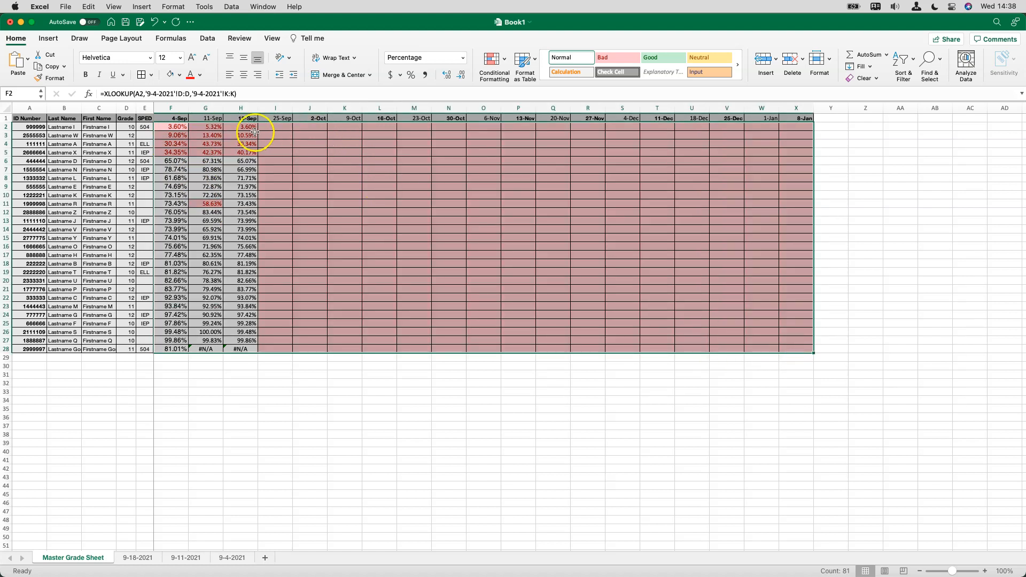
{"action": "left_click", "coordinate": [500, 59]}
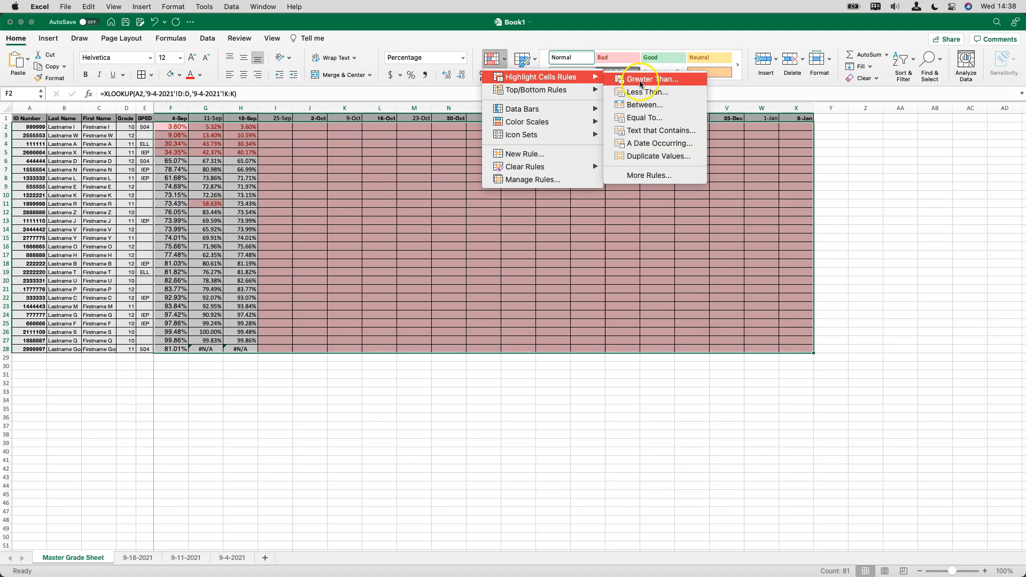
{"action": "left_click", "coordinate": [664, 107]}
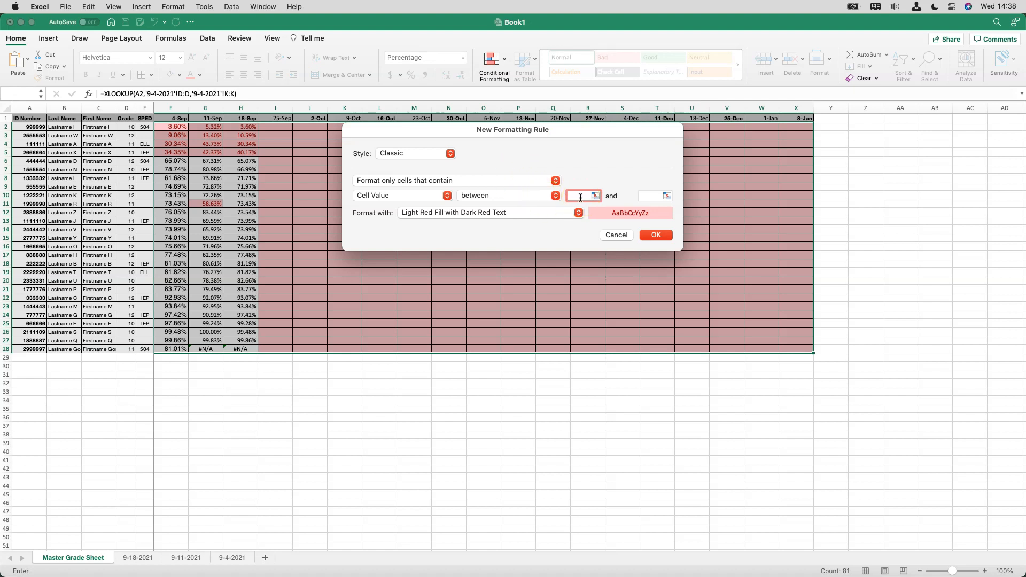
{"action": "type", "text": ".60"}
{"action": "key", "text": "Tab"}
{"action": "type", "text": ".6999"}
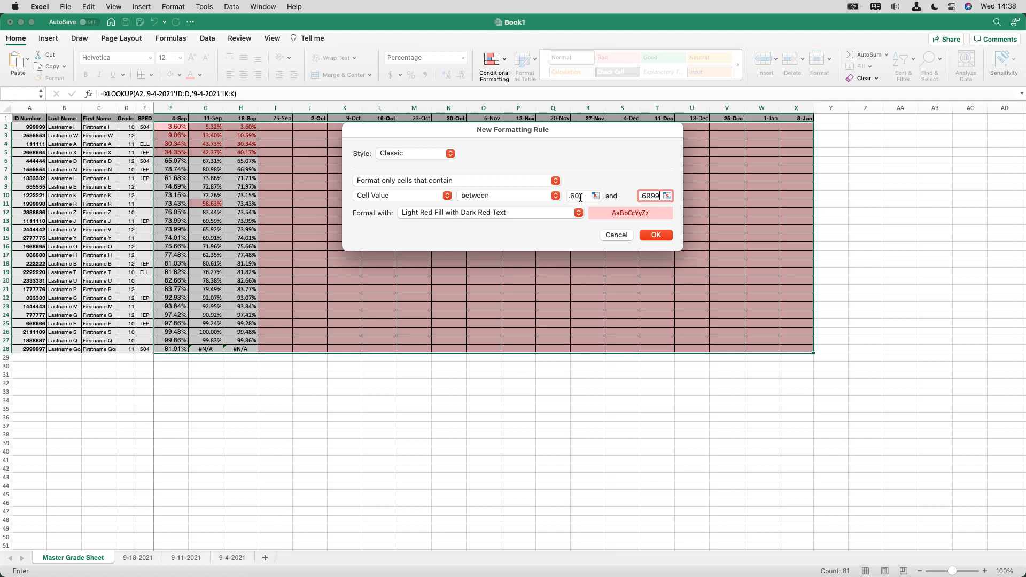
Give the .60 to .6999 rule a custom format with an orange background fill and apply it
{"action": "left_click", "coordinate": [626, 213]}
{"action": "left_click", "coordinate": [577, 214]}
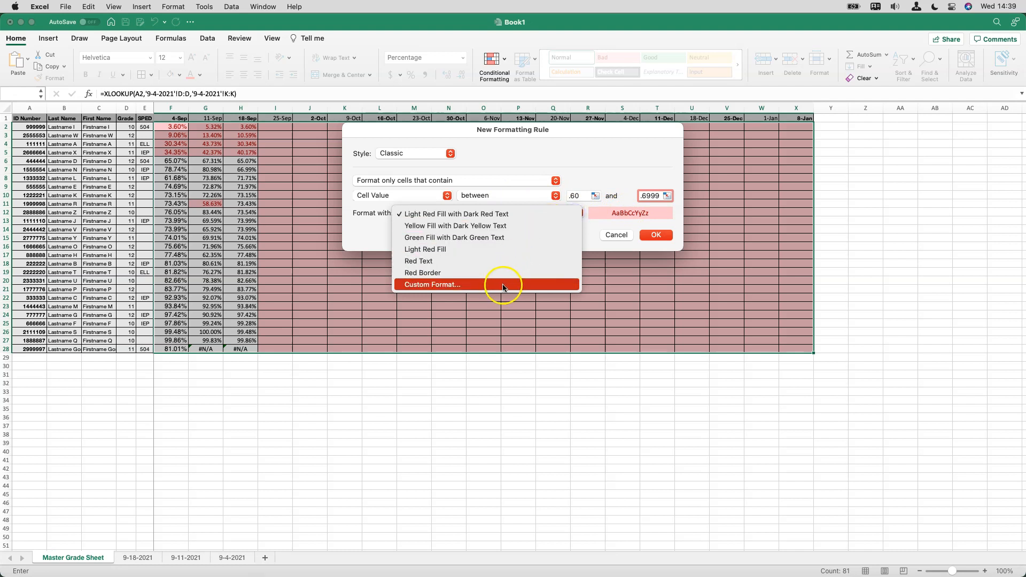
{"action": "left_click", "coordinate": [503, 286]}
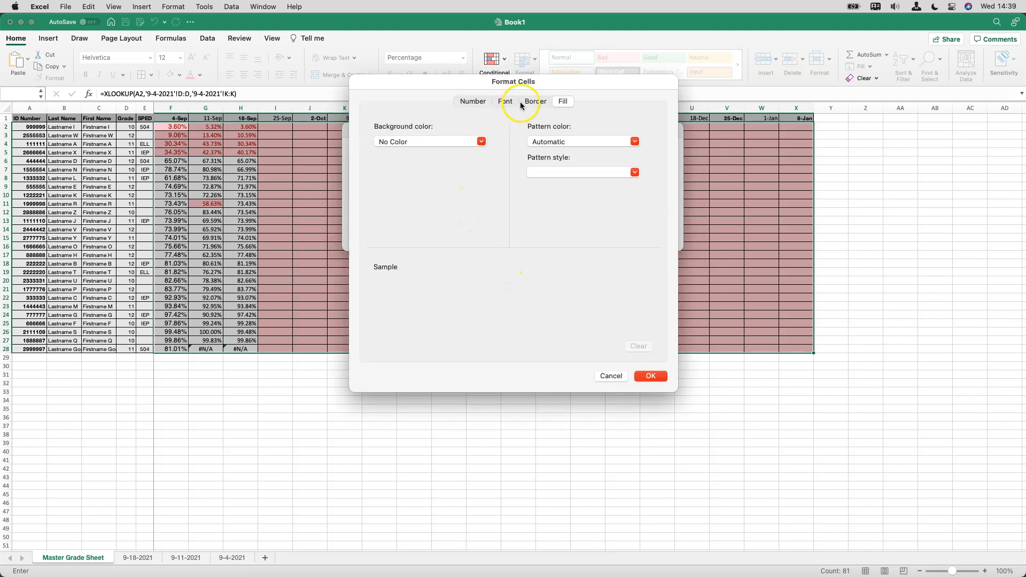
{"action": "left_click", "coordinate": [469, 140]}
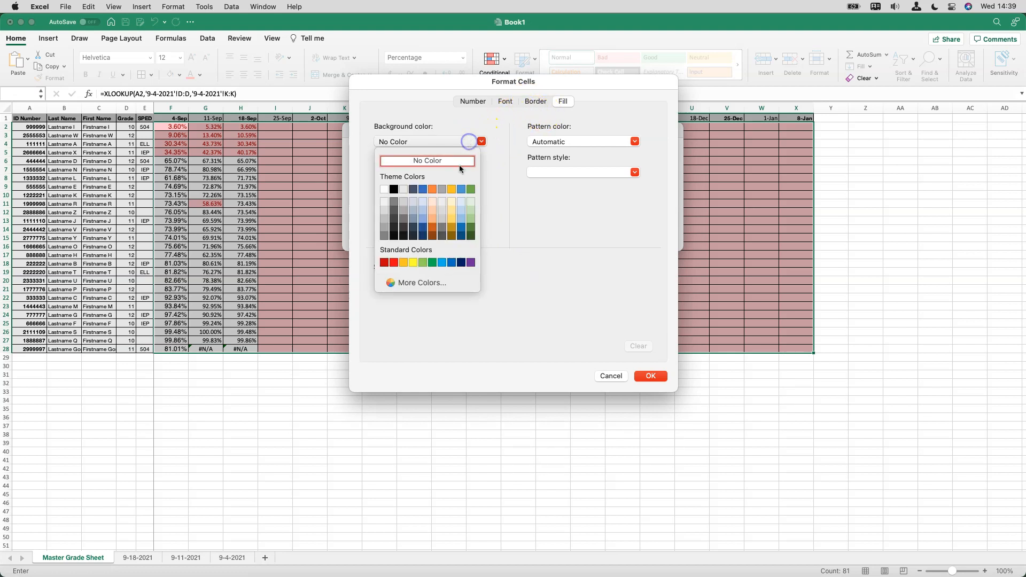
{"action": "left_click", "coordinate": [433, 190]}
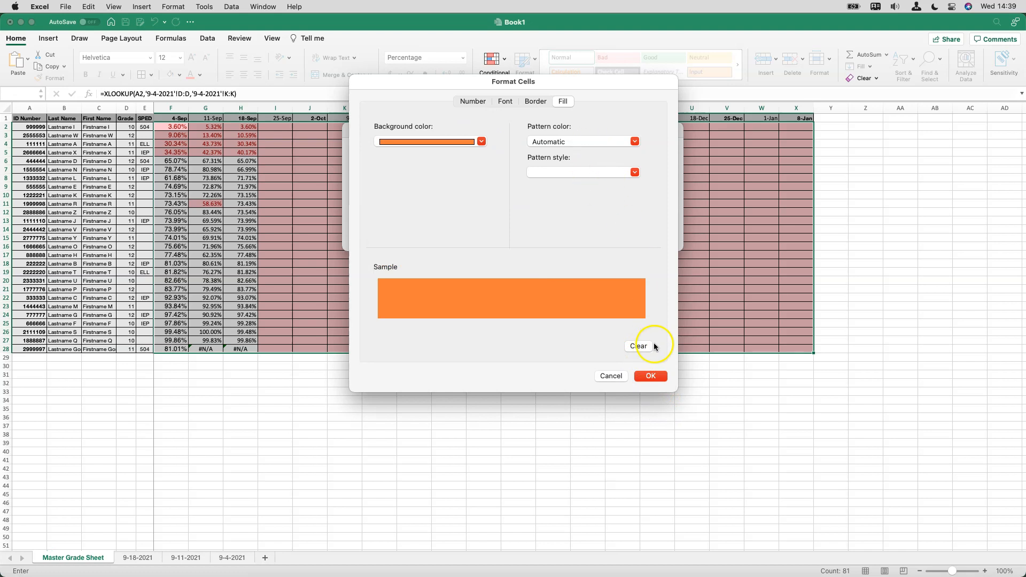
{"action": "left_click", "coordinate": [649, 374]}
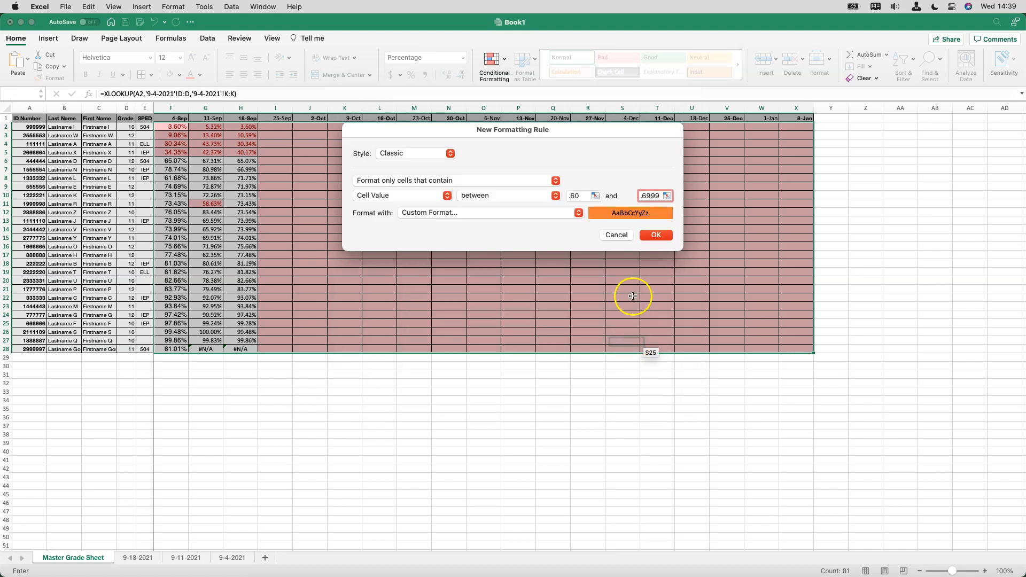
{"action": "left_click", "coordinate": [656, 235]}
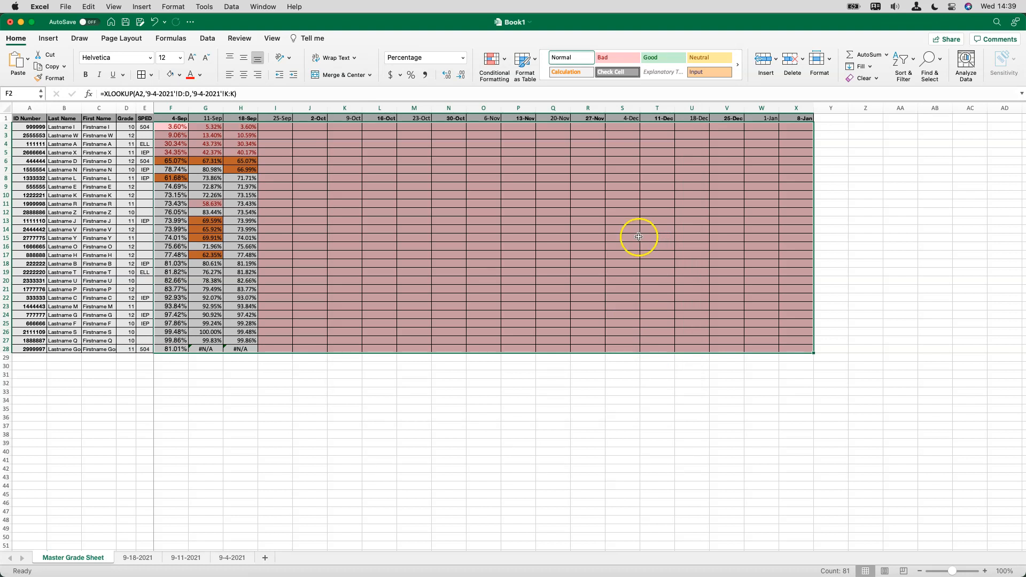
Add a rule to the selected grade cells that formats values between .7 and .7999 with Yellow Fill with Dark Yellow Text
{"action": "left_click", "coordinate": [494, 60]}
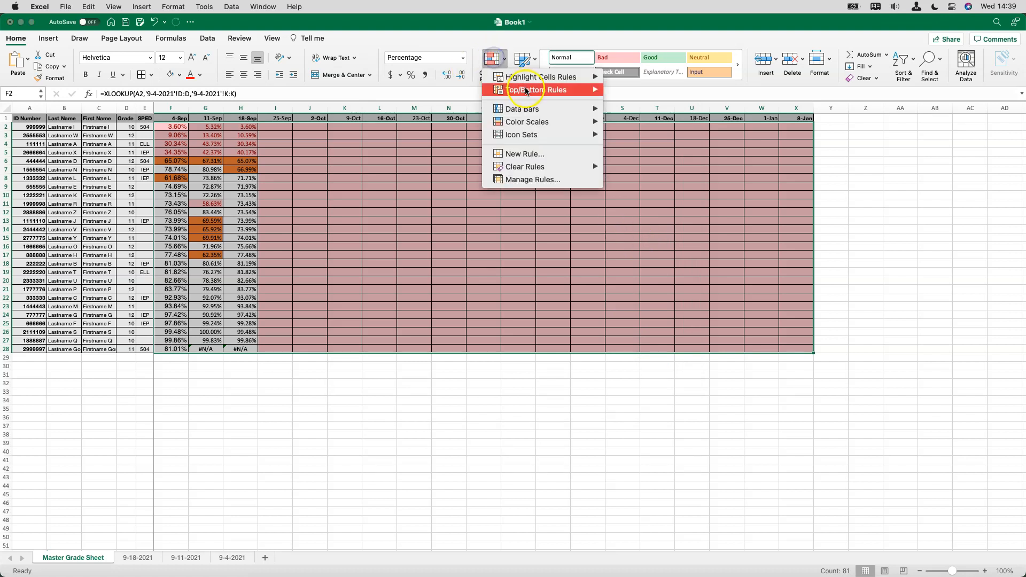
{"action": "mouse_move", "coordinate": [555, 80]}
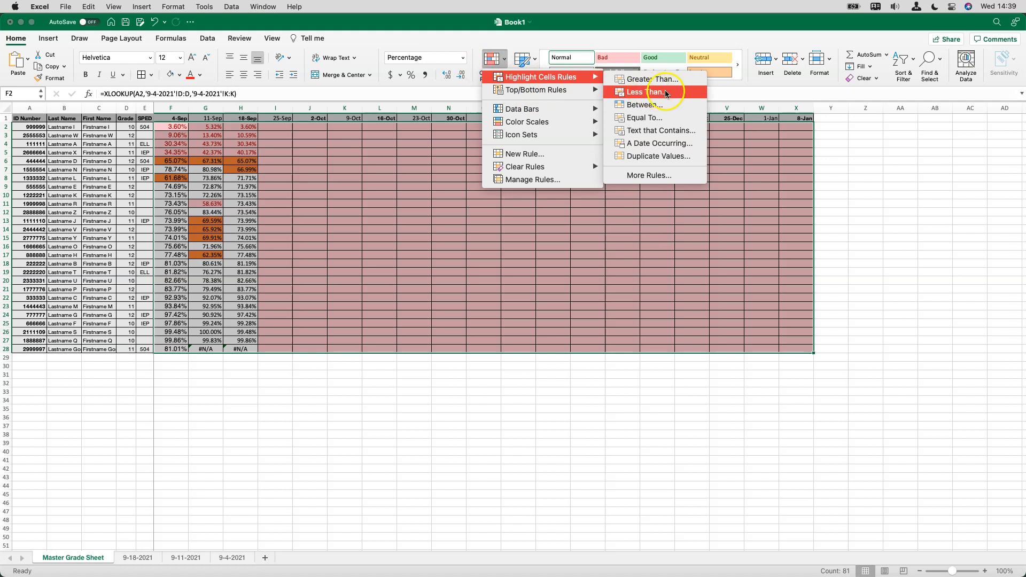
{"action": "left_click", "coordinate": [659, 106]}
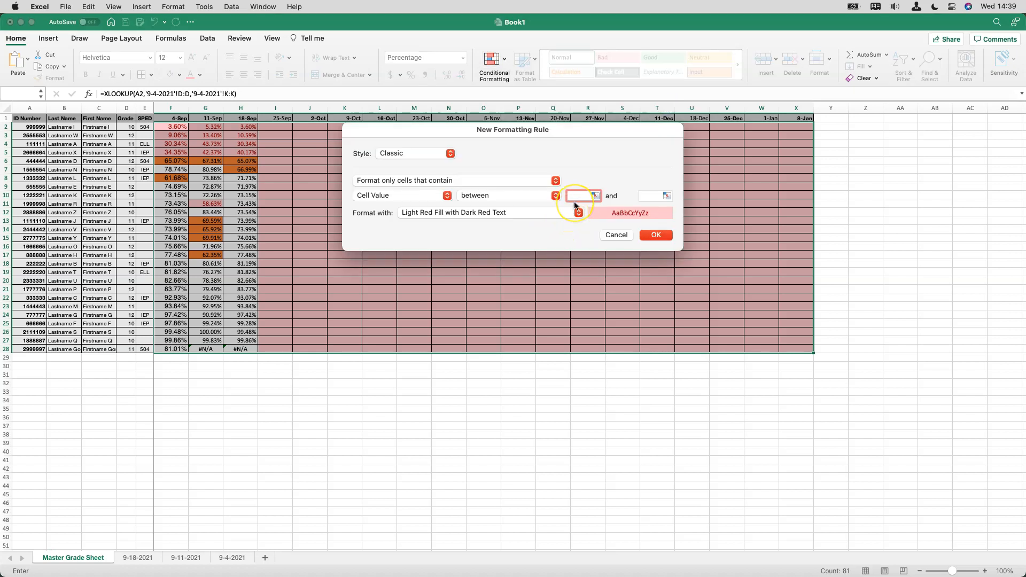
{"action": "type", "text": ".7"}
{"action": "left_click", "coordinate": [648, 196]}
{"action": "type", "text": ".7"}
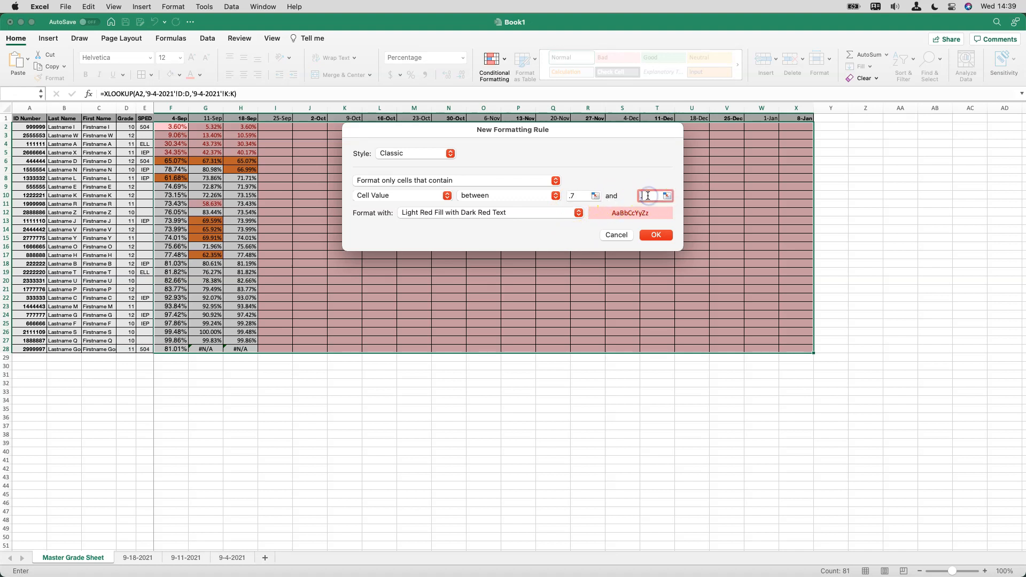
{"action": "type", "text": "999"}
{"action": "left_click", "coordinate": [563, 212]}
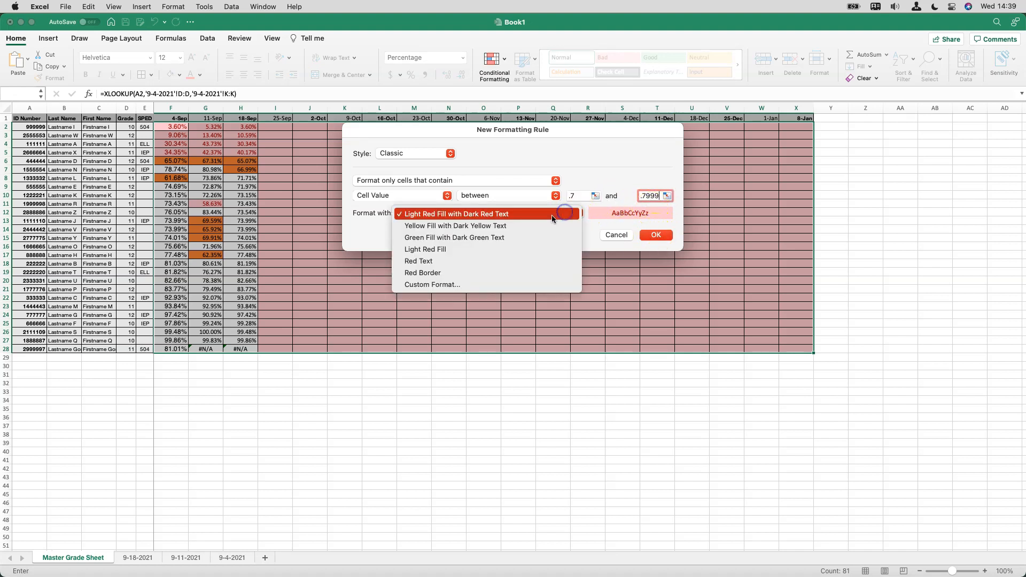
{"action": "left_click", "coordinate": [522, 225]}
{"action": "left_click", "coordinate": [652, 239]}
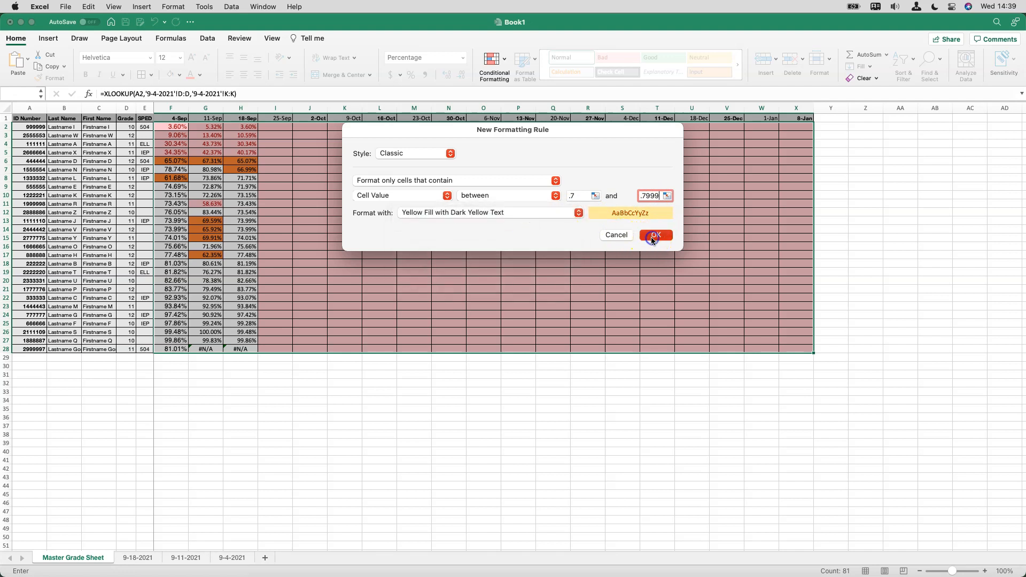
Start another Between highlight rule for the selected grade cells with the limits .8 and .8999
{"action": "left_click", "coordinate": [494, 56]}
{"action": "mouse_move", "coordinate": [559, 78]}
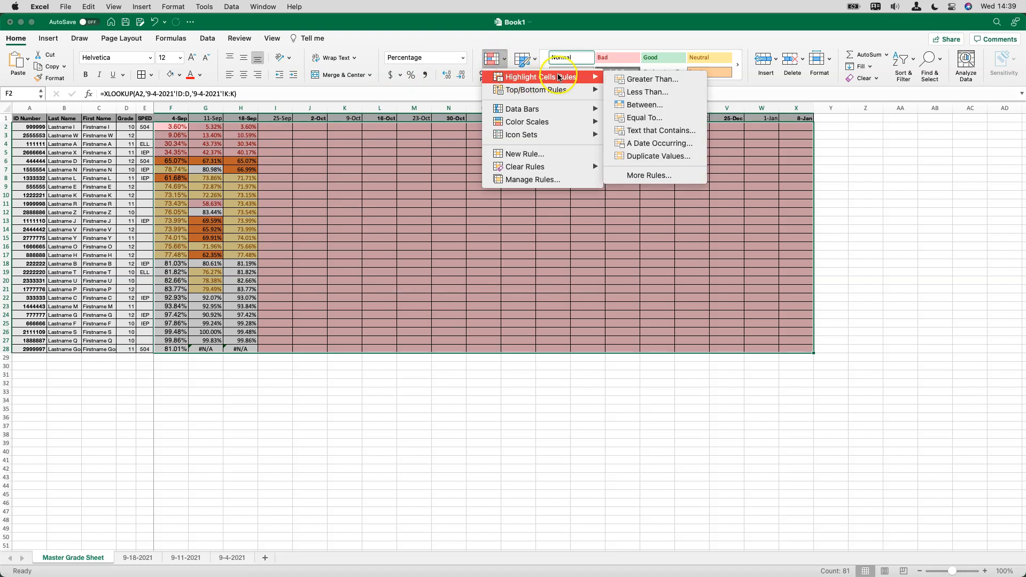
{"action": "left_click", "coordinate": [649, 105]}
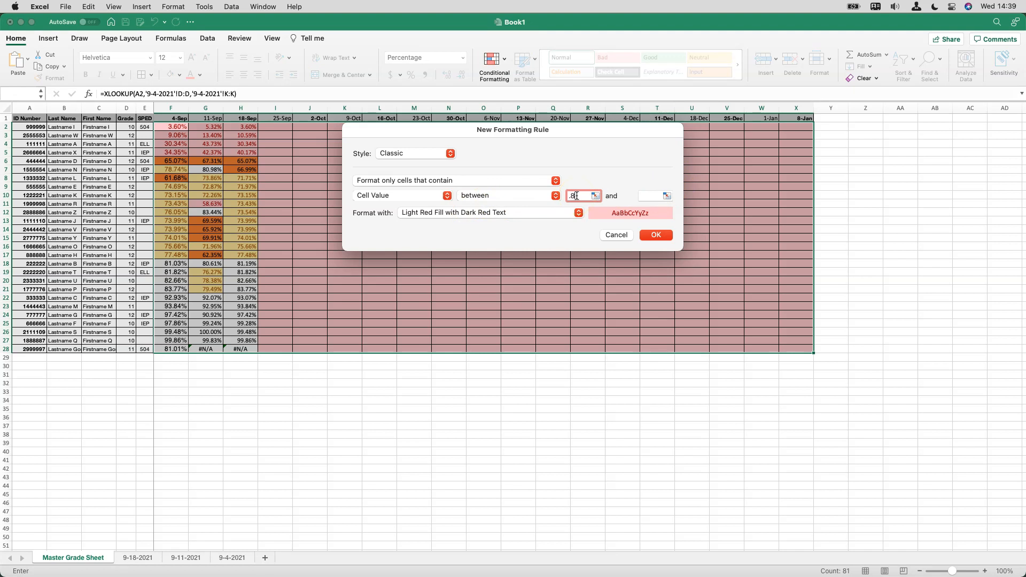
{"action": "key", "text": "Tab"}
{"action": "type", "text": ".9"}
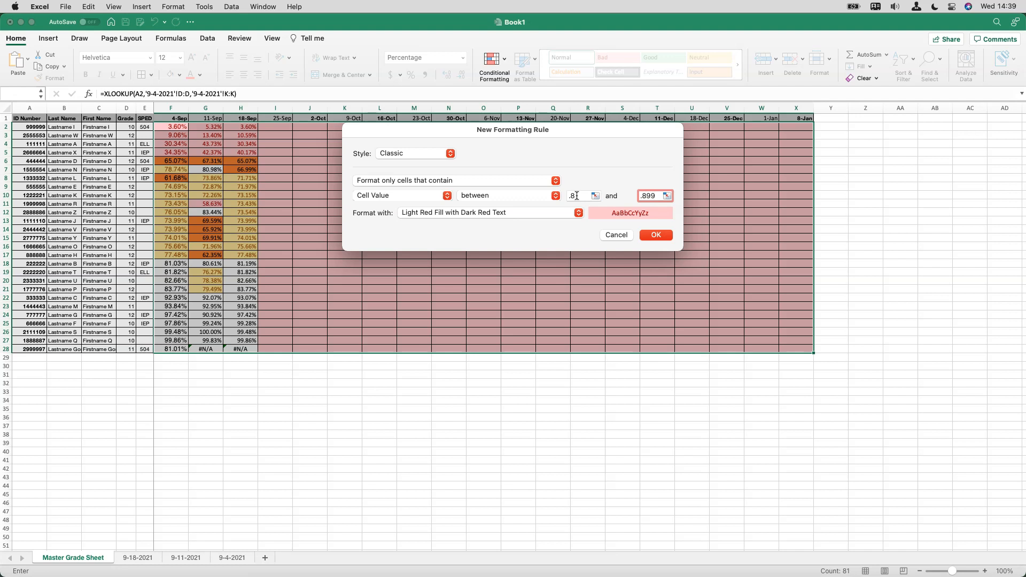
Give the .8 to .8999 rule a custom format with a blue background fill and apply it
{"action": "left_click", "coordinate": [579, 213]}
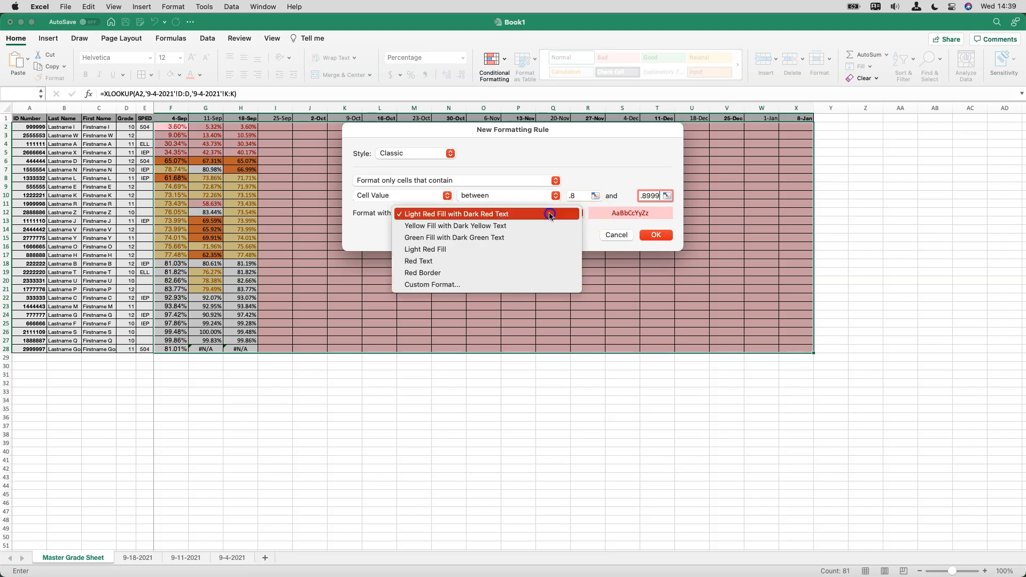
{"action": "left_click", "coordinate": [458, 284]}
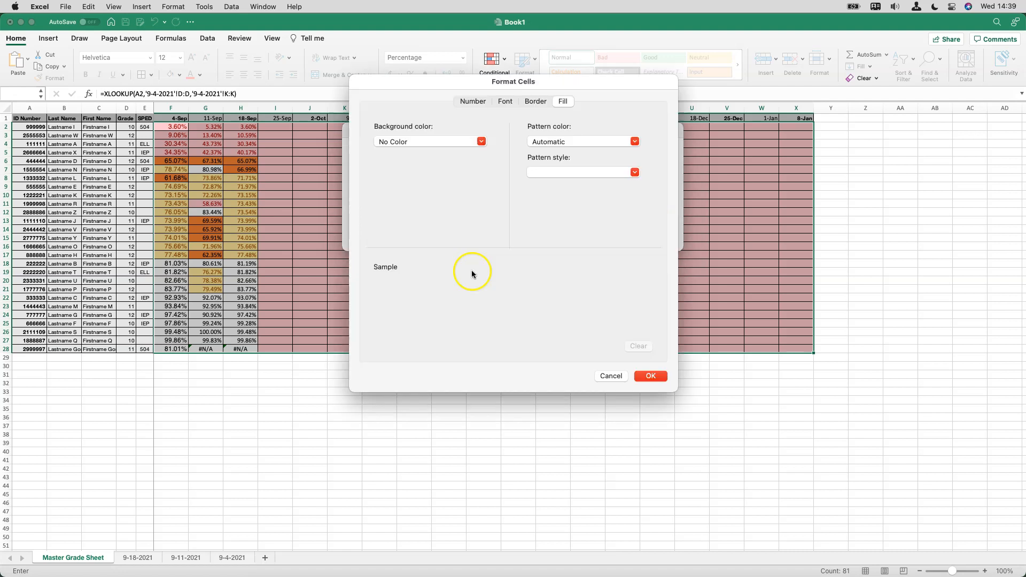
{"action": "left_click", "coordinate": [438, 141]}
{"action": "left_click", "coordinate": [460, 190]}
{"action": "left_click", "coordinate": [665, 378]}
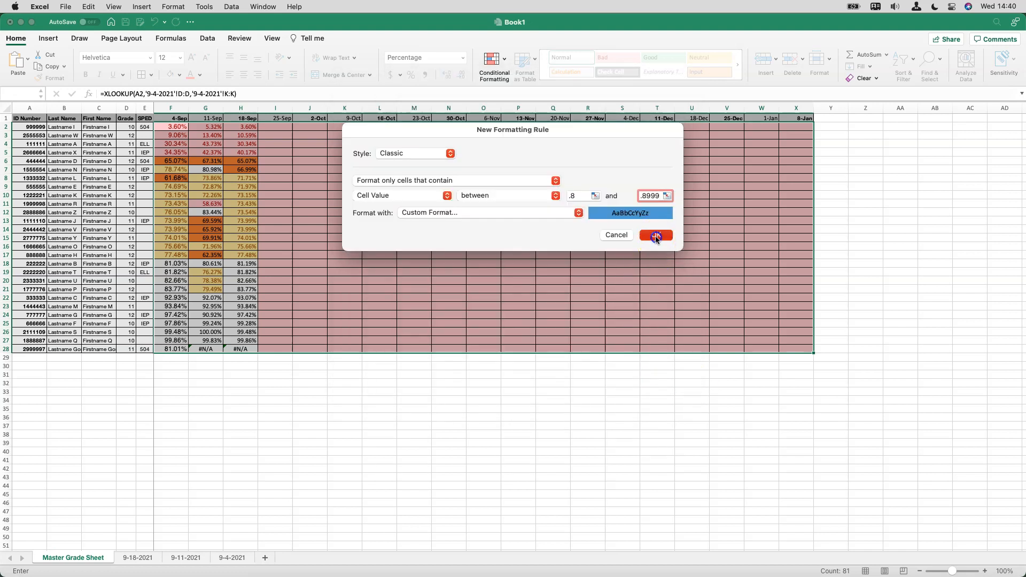
{"action": "left_click", "coordinate": [656, 237]}
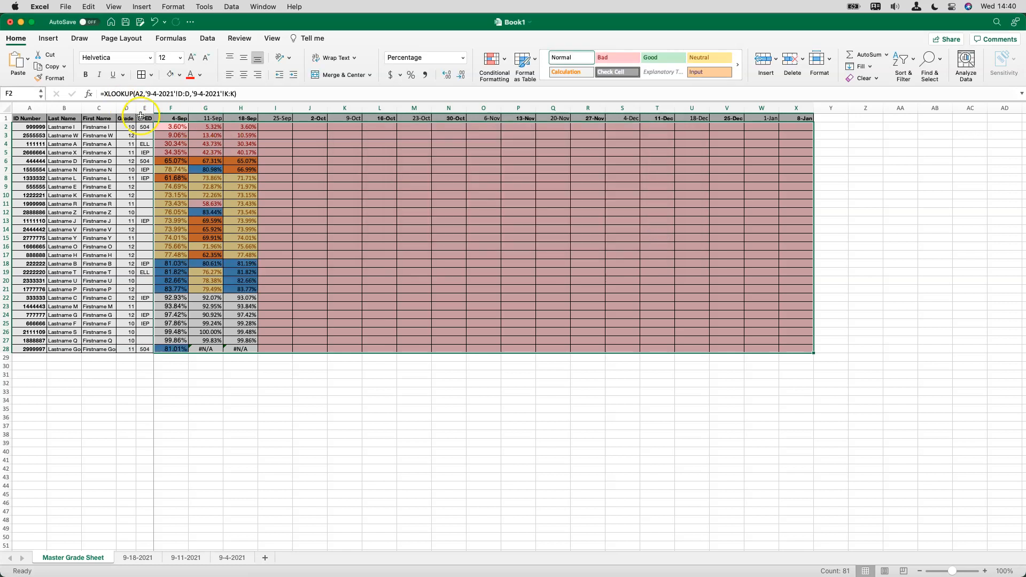
Add a Greater Than highlight rule to the selected grade cells with the limit .89999 and Green Fill with Dark Green Text
{"action": "left_click", "coordinate": [492, 62]}
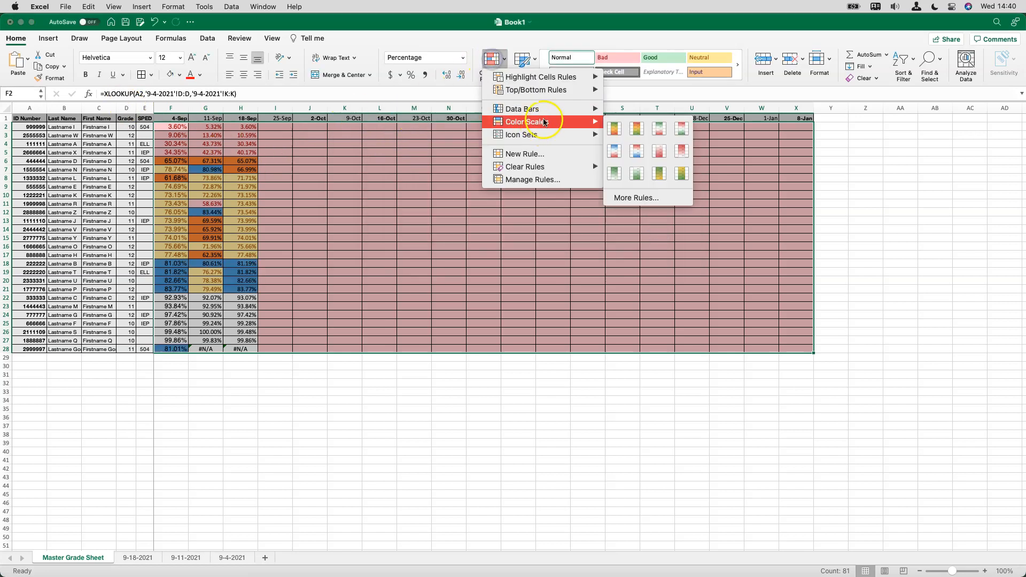
{"action": "mouse_move", "coordinate": [537, 78]}
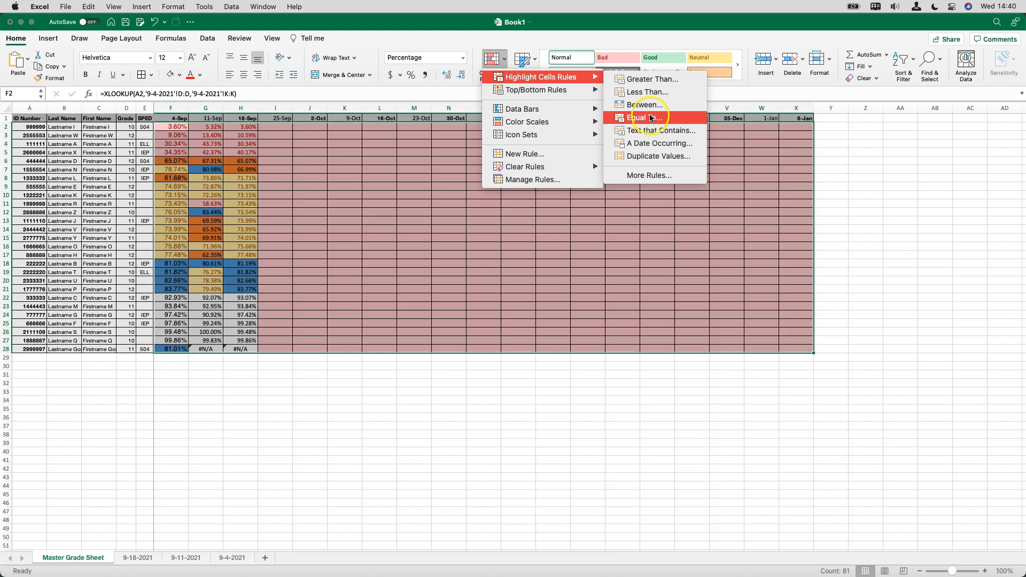
{"action": "left_click", "coordinate": [658, 82]}
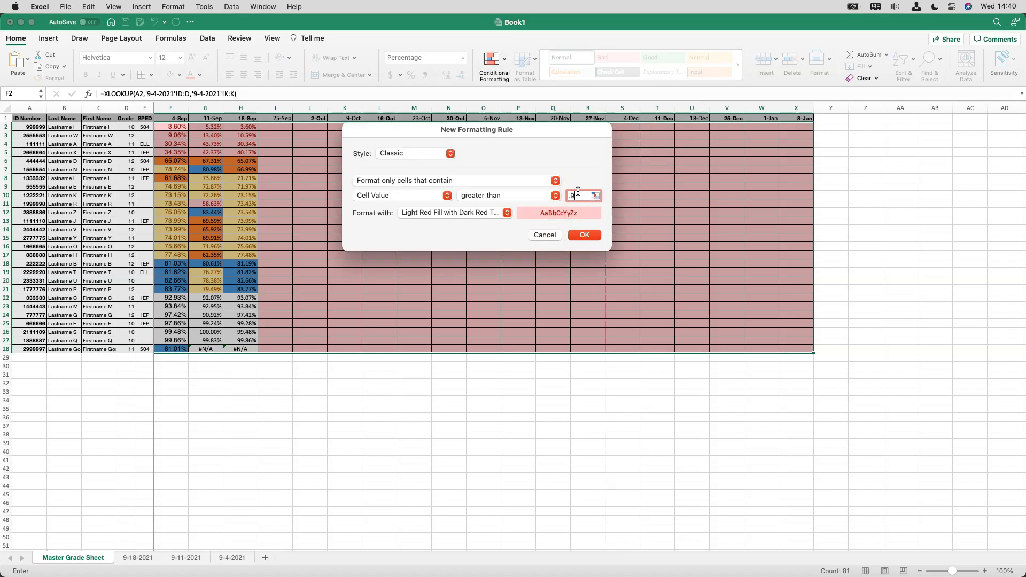
{"action": "left_click", "coordinate": [506, 214]}
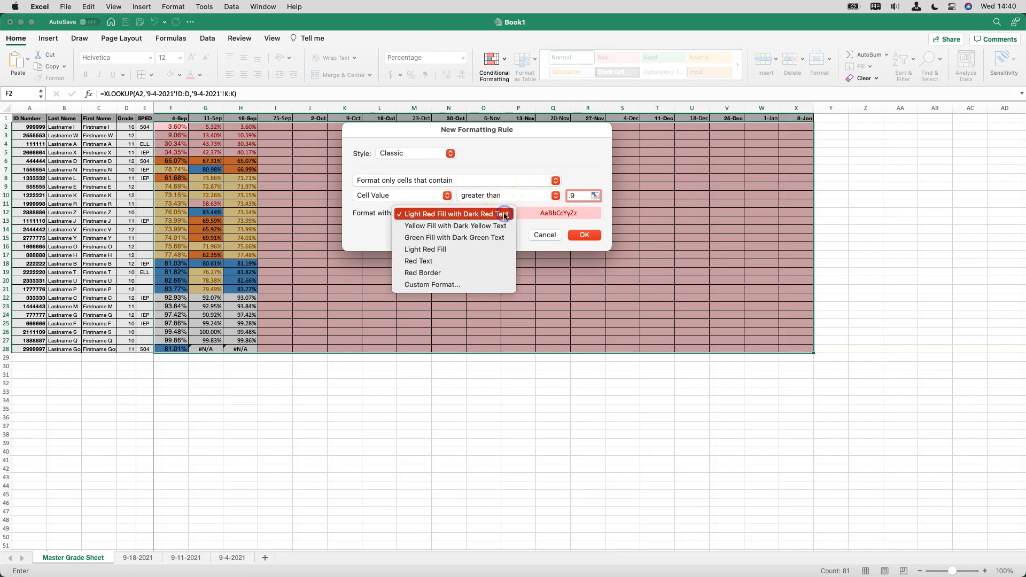
{"action": "left_click", "coordinate": [486, 238]}
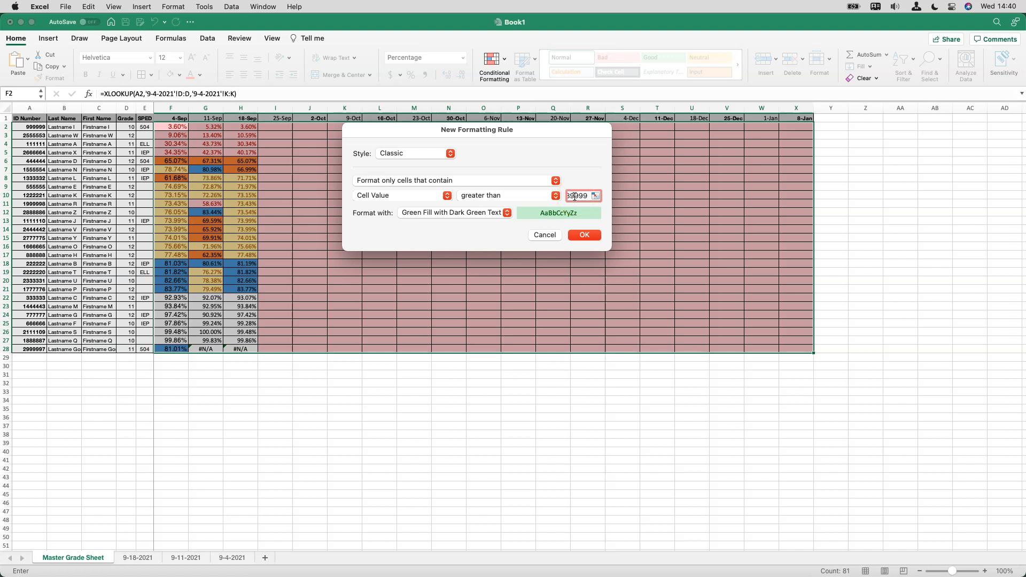
{"action": "left_click", "coordinate": [581, 235]}
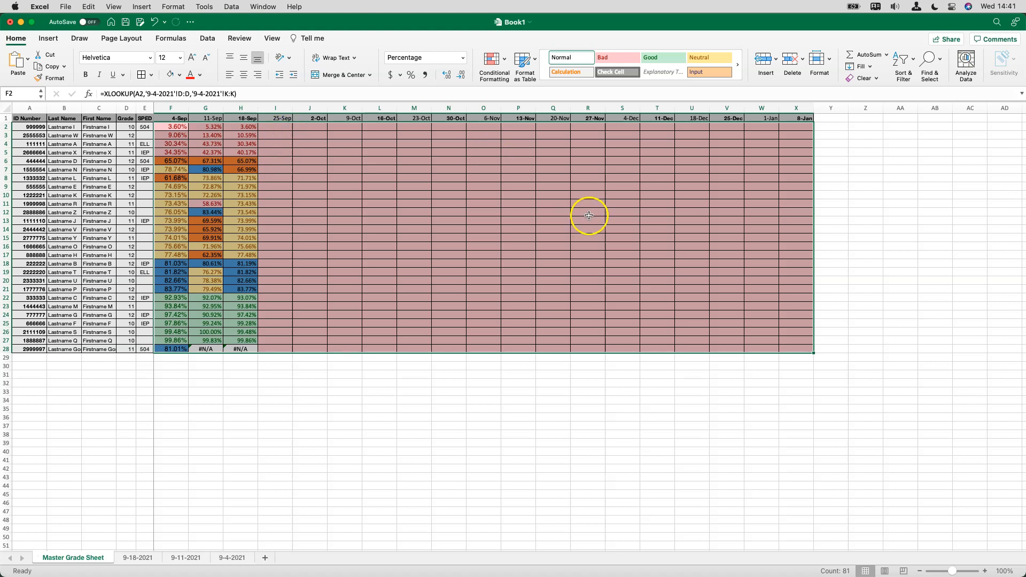
Start a Text that Contains highlight rule for the selected grade cells and change its condition to Blanks
{"action": "left_click", "coordinate": [498, 63]}
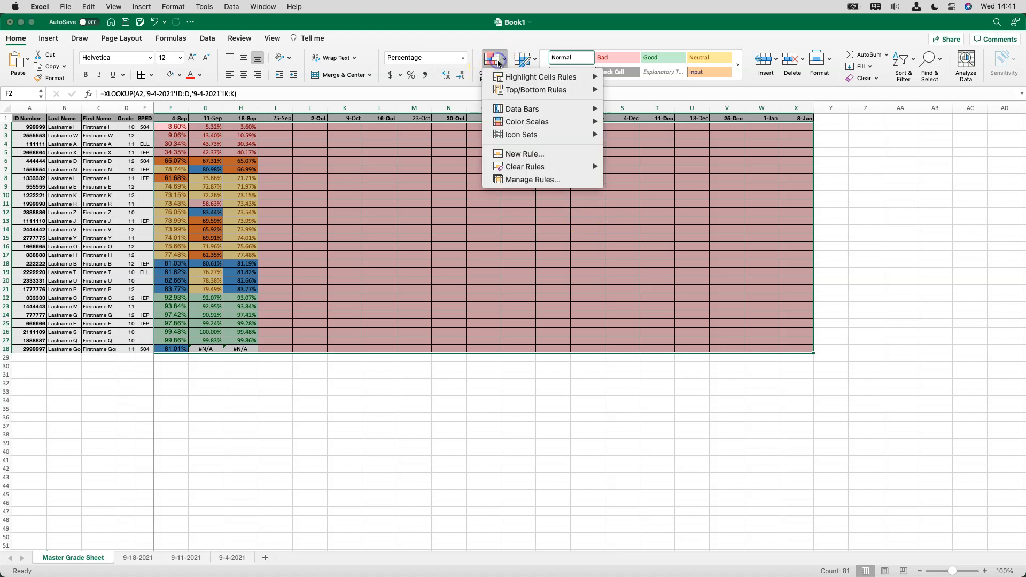
{"action": "mouse_move", "coordinate": [542, 77]}
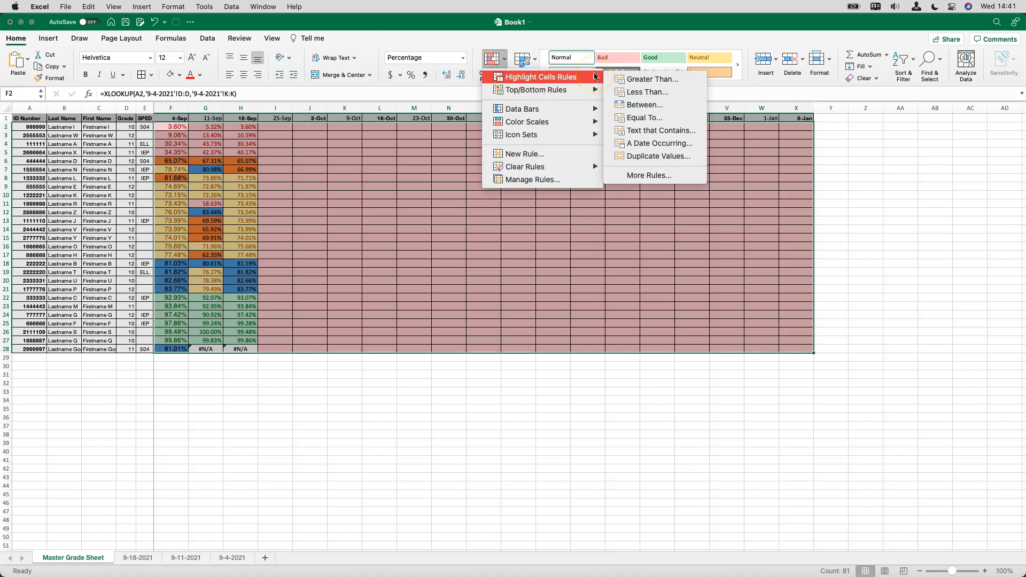
{"action": "left_click", "coordinate": [666, 136]}
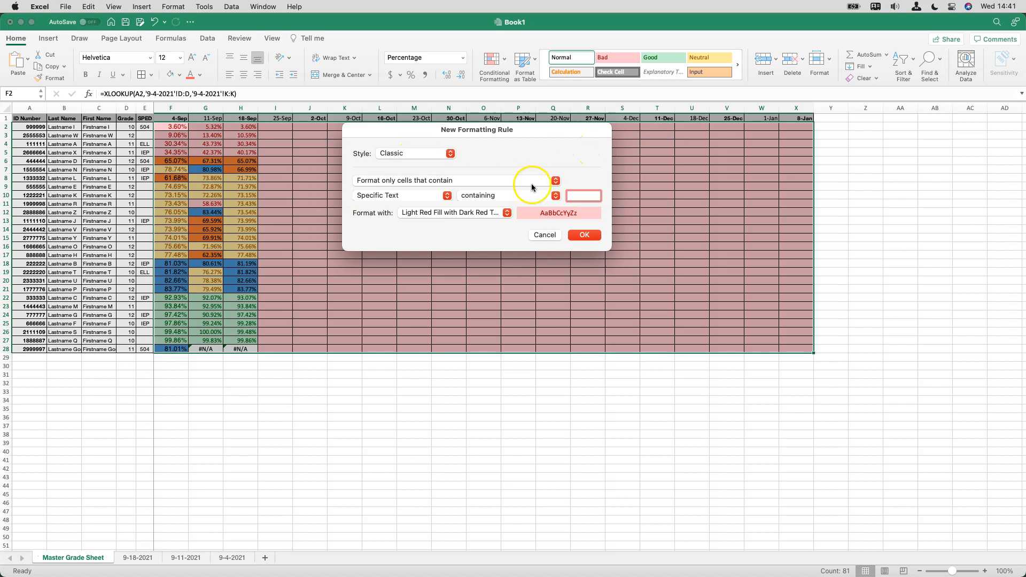
{"action": "left_click", "coordinate": [431, 196]}
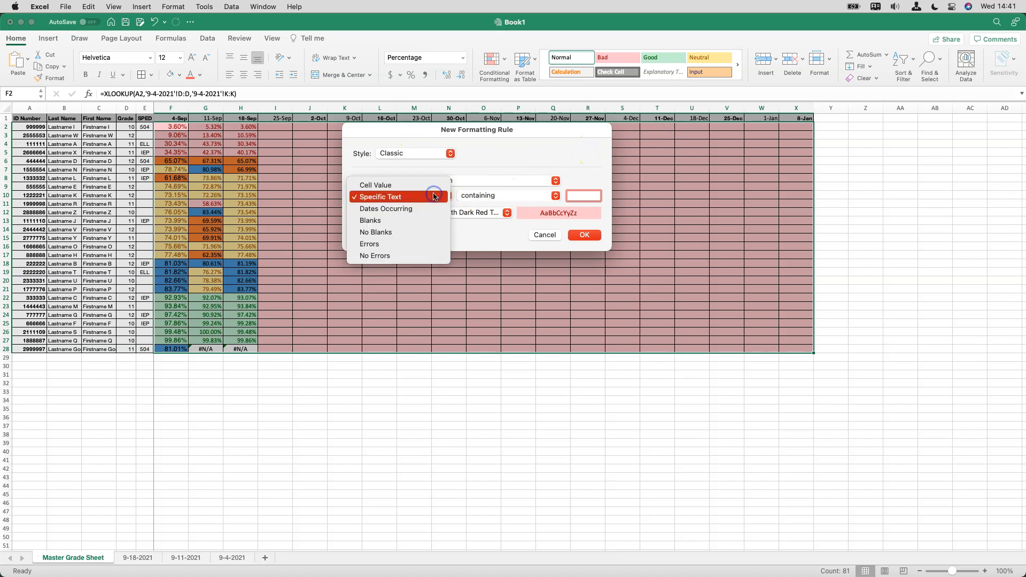
{"action": "left_click", "coordinate": [426, 220]}
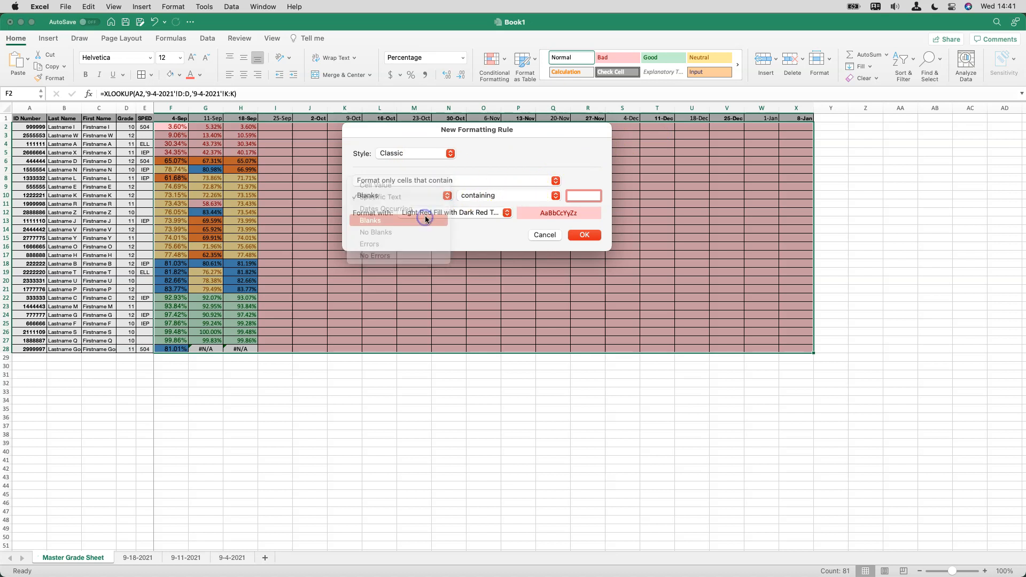
Give the Blanks rule a custom format with a gray background fill and apply it
{"action": "left_click", "coordinate": [501, 213]}
{"action": "left_click", "coordinate": [465, 284]}
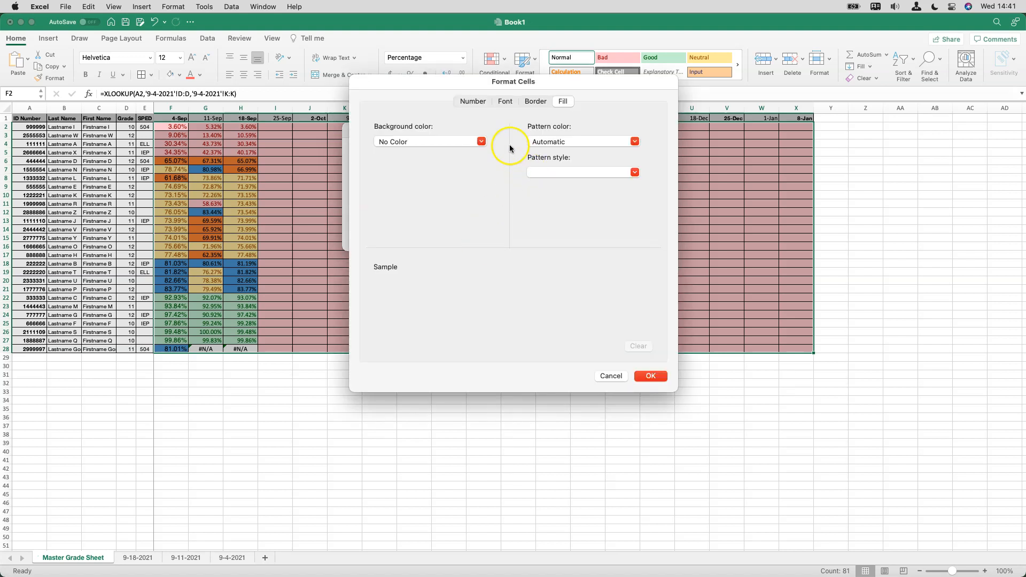
{"action": "left_click", "coordinate": [382, 149]}
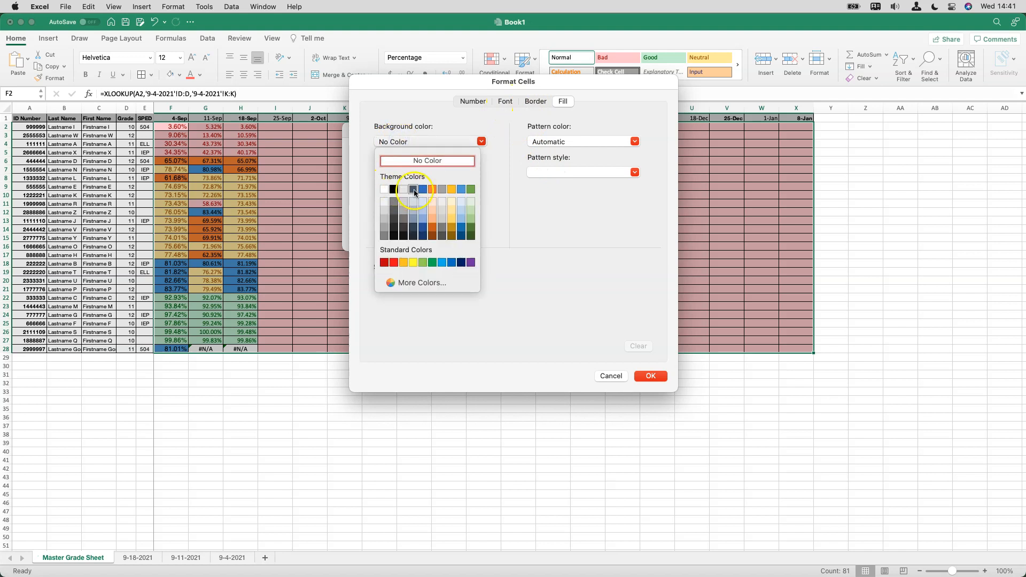
{"action": "left_click", "coordinate": [442, 189]}
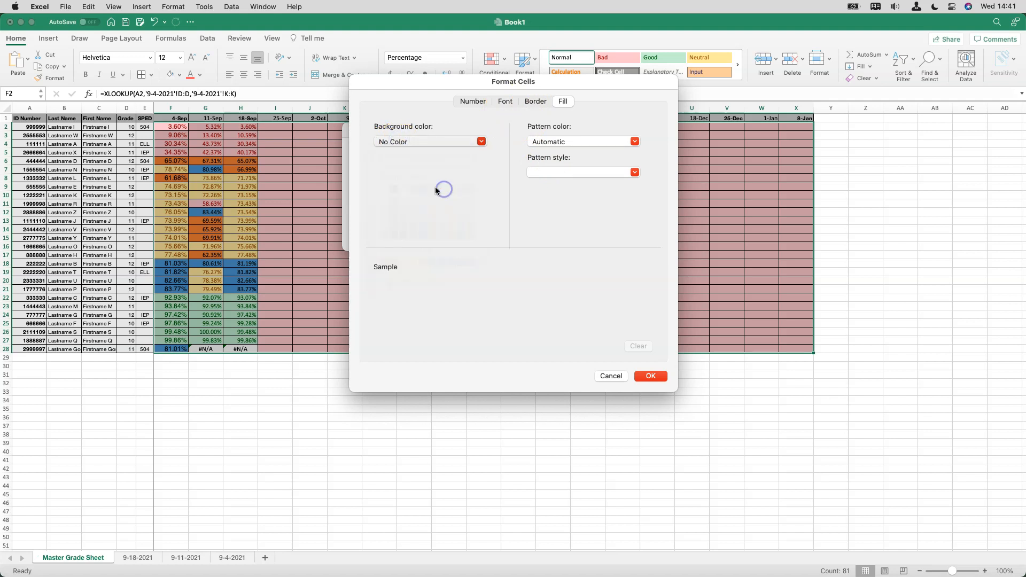
{"action": "left_click", "coordinate": [650, 377]}
{"action": "left_click", "coordinate": [587, 235]}
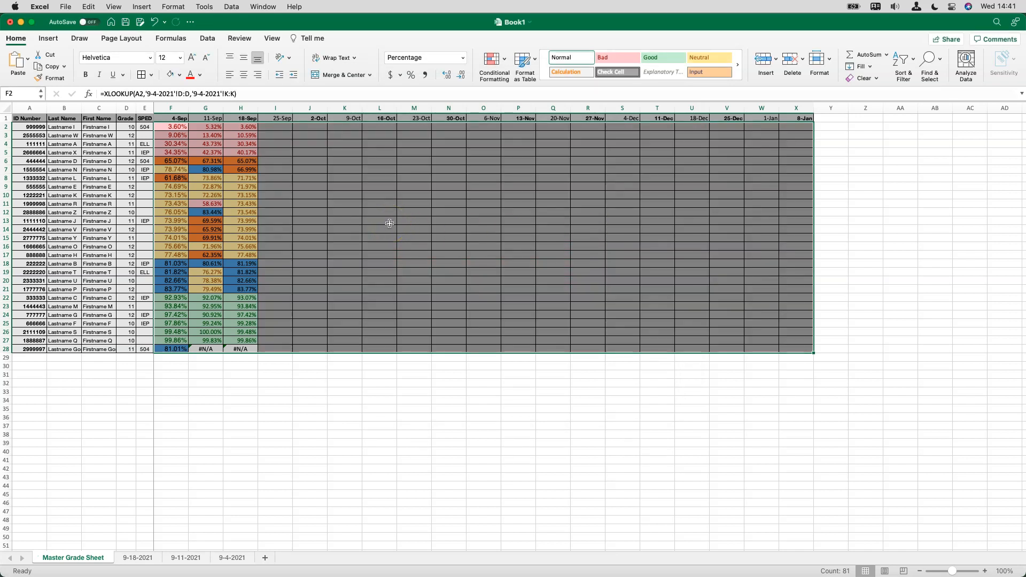
Try moving the blank-value rule to the end of the conditional formatting rule order and apply the change
{"action": "left_click", "coordinate": [503, 59]}
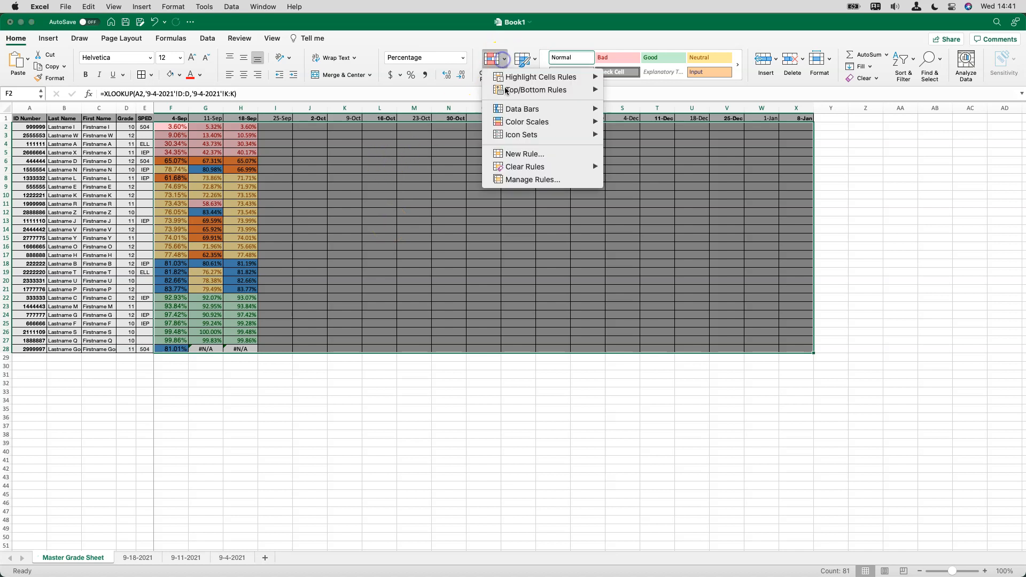
{"action": "left_click", "coordinate": [528, 180]}
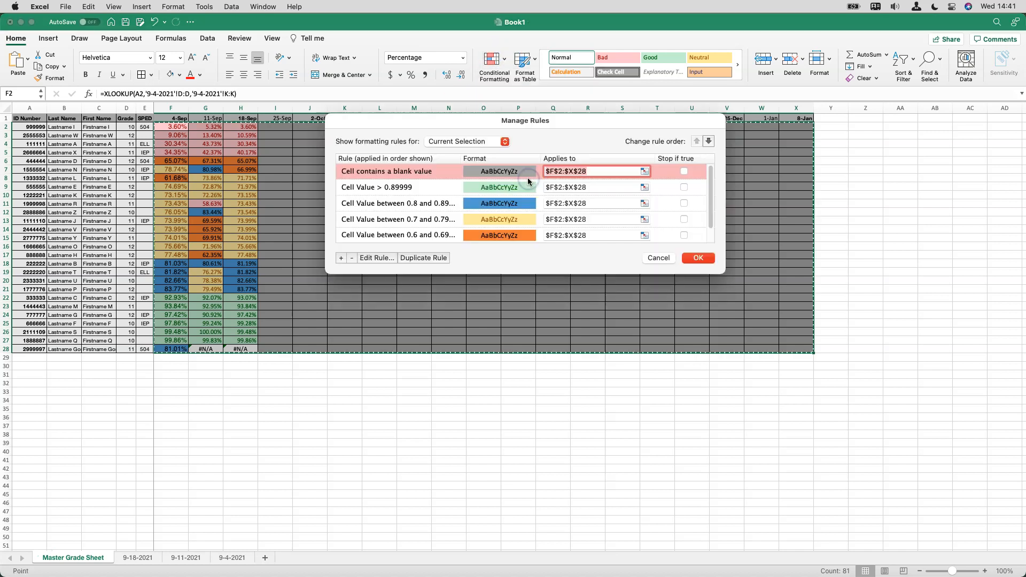
{"action": "left_click", "coordinate": [665, 173]}
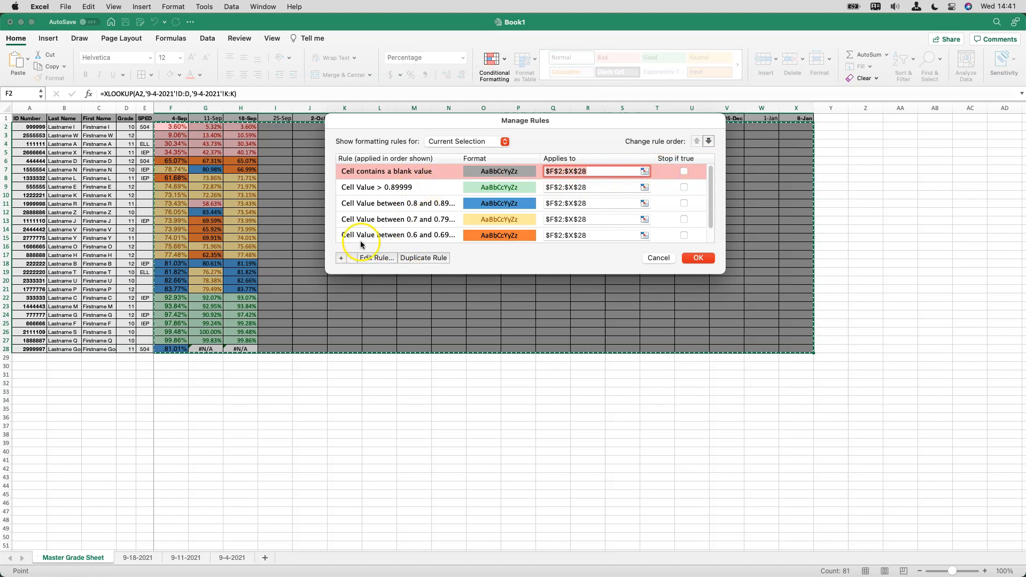
{"action": "left_click", "coordinate": [708, 142]}
{"action": "left_click", "coordinate": [708, 141]}
{"action": "left_click", "coordinate": [709, 141]}
{"action": "left_click", "coordinate": [709, 141]}
{"action": "left_click", "coordinate": [709, 141]}
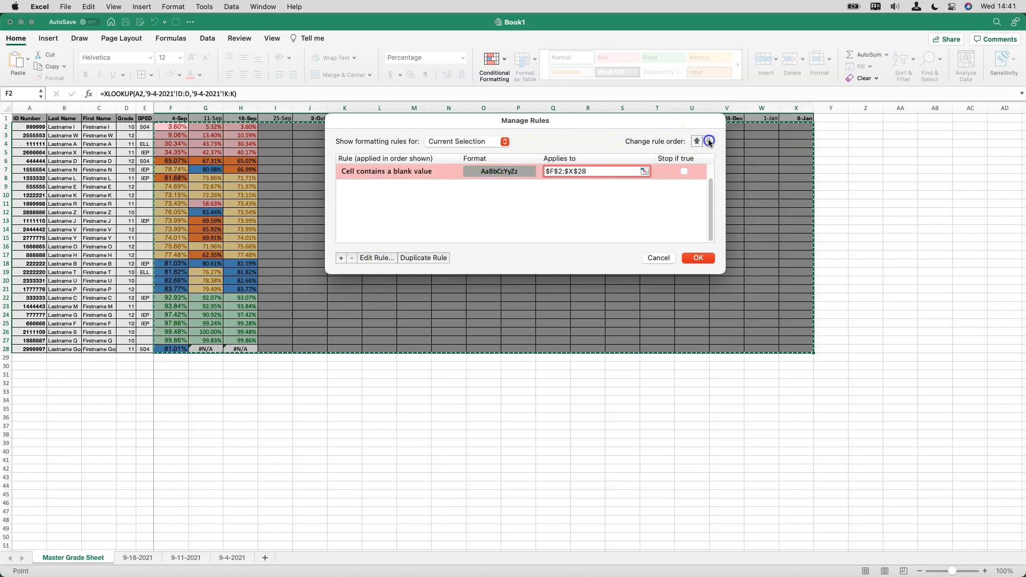
{"action": "left_click", "coordinate": [698, 257]}
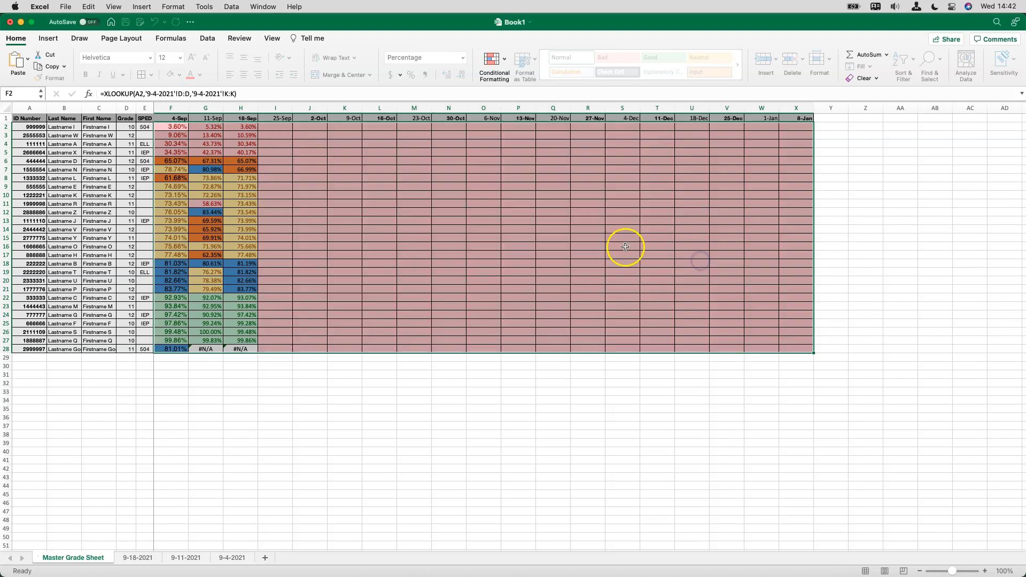
{"action": "left_click", "coordinate": [448, 220]}
Reselect the grade cells F2:X28, move the blank-value rule to the top of their conditional formatting rule order and apply it
{"action": "left_click", "coordinate": [161, 125]}
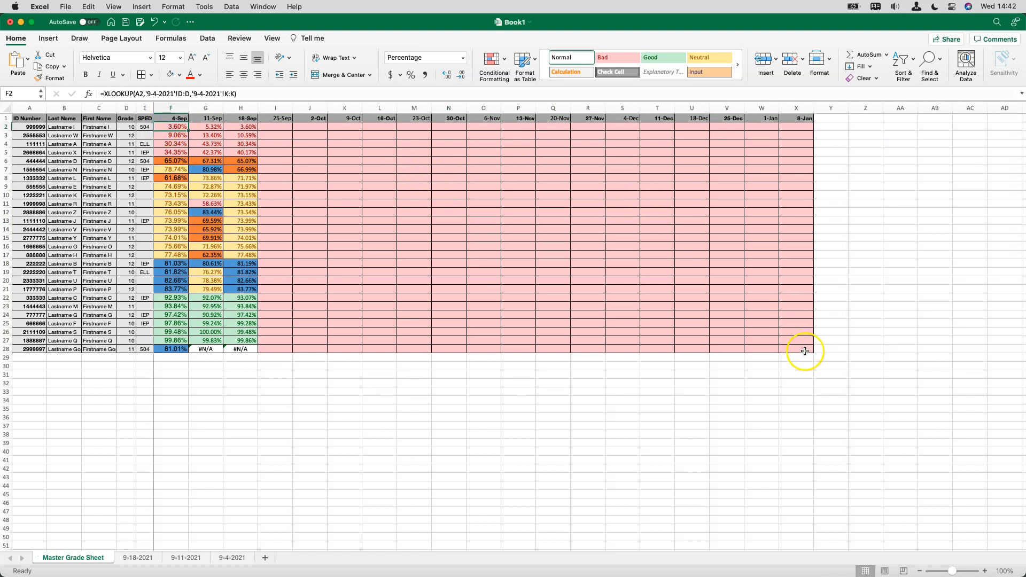
{"action": "left_click", "coordinate": [805, 352], "text": "shift"}
{"action": "left_click", "coordinate": [504, 62]}
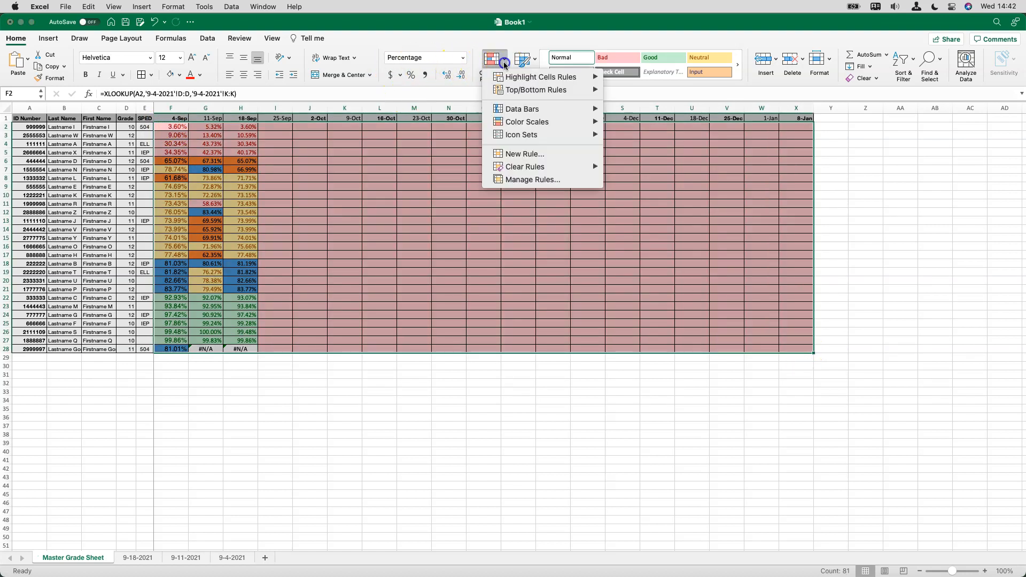
{"action": "left_click", "coordinate": [518, 178]}
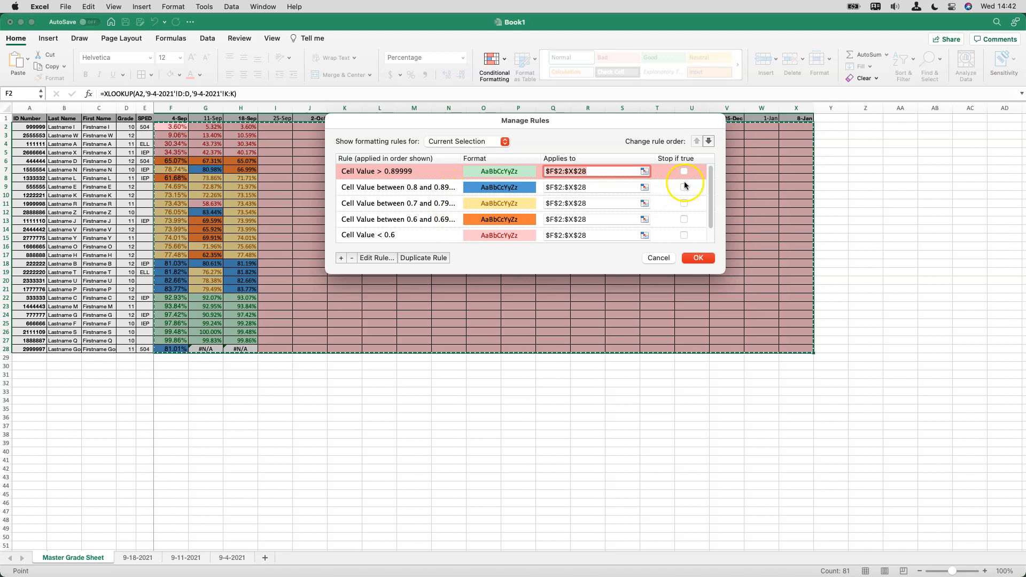
{"action": "left_click_drag", "start_coordinate": [710, 172], "coordinate": [713, 231]}
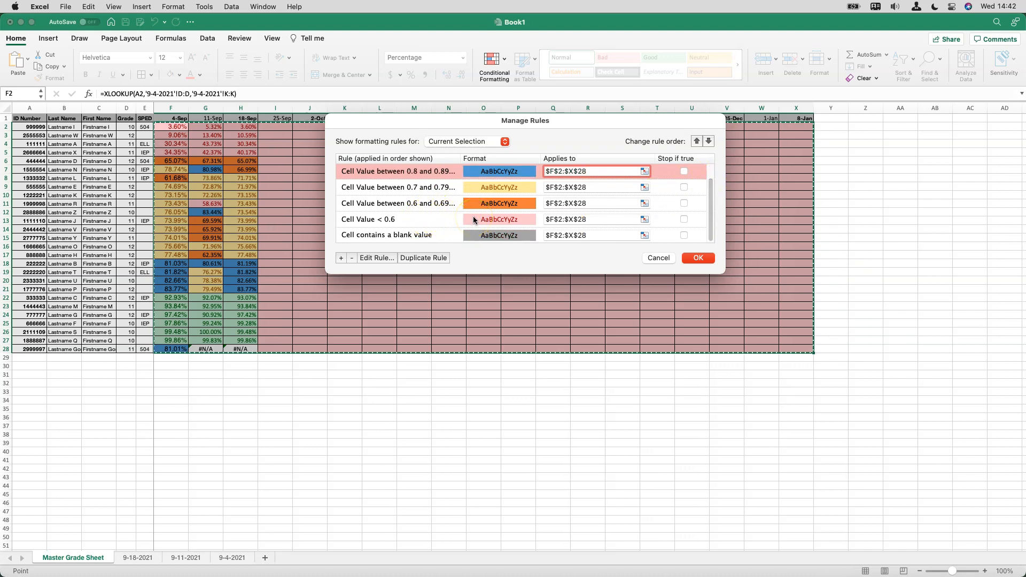
{"action": "left_click", "coordinate": [578, 317]}
{"action": "left_click", "coordinate": [439, 230]}
{"action": "left_click", "coordinate": [696, 141]}
{"action": "left_click", "coordinate": [696, 141]}
{"action": "left_click", "coordinate": [696, 141]}
{"action": "left_click", "coordinate": [696, 141]}
{"action": "left_click", "coordinate": [696, 141]}
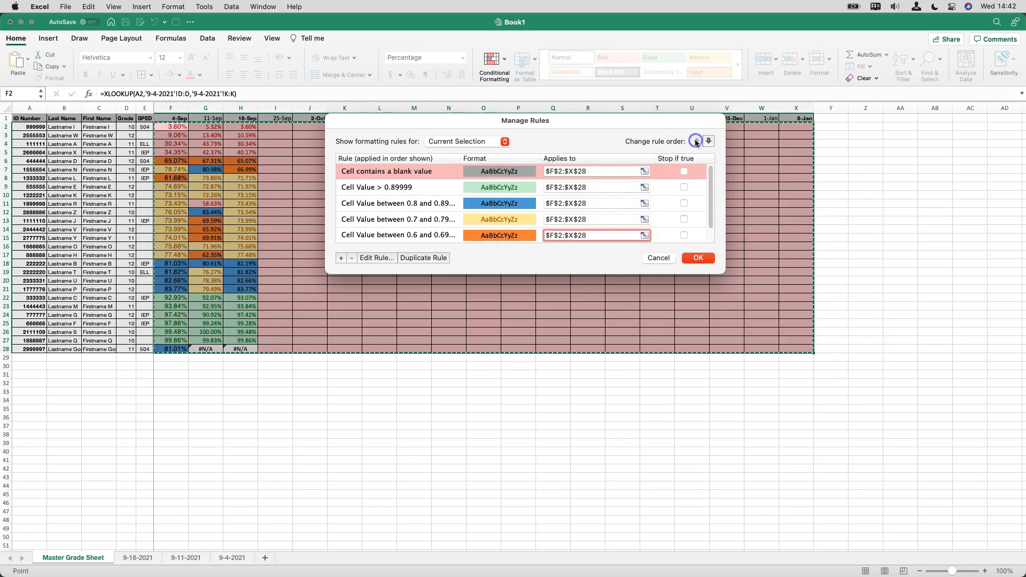
{"action": "left_click", "coordinate": [698, 257]}
{"action": "left_click", "coordinate": [624, 291]}
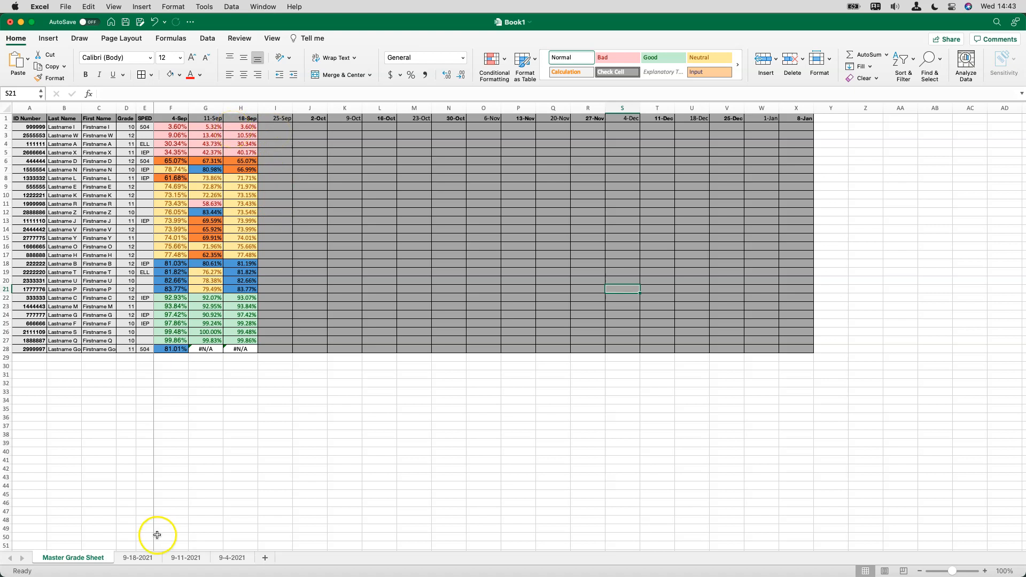
Set the grade numerator in H10 of the 9-18-2021 sheet to 692 and check the Master Grade Sheet
{"action": "left_click", "coordinate": [139, 558]}
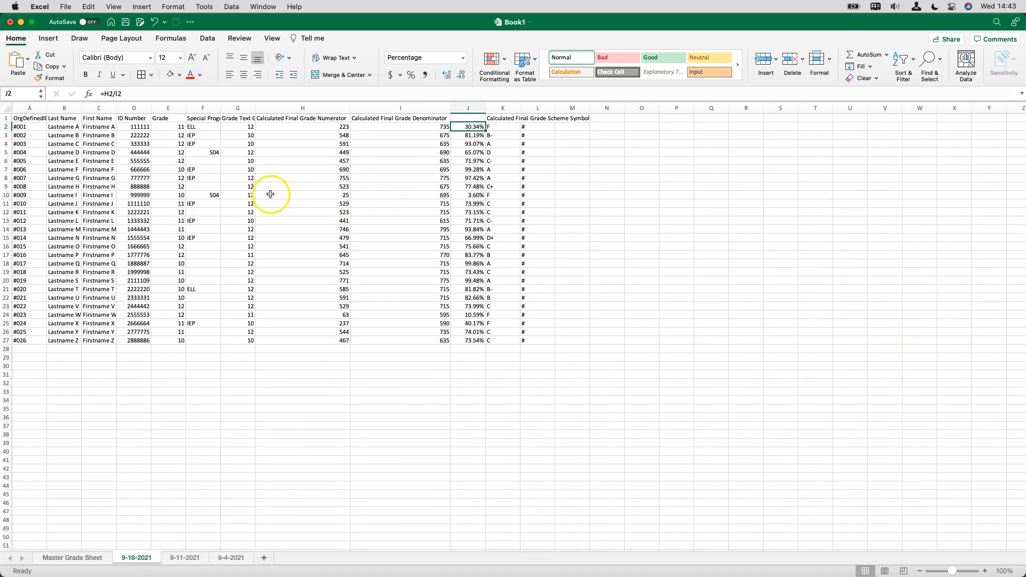
{"action": "left_click", "coordinate": [344, 195]}
{"action": "type", "text": "692"}
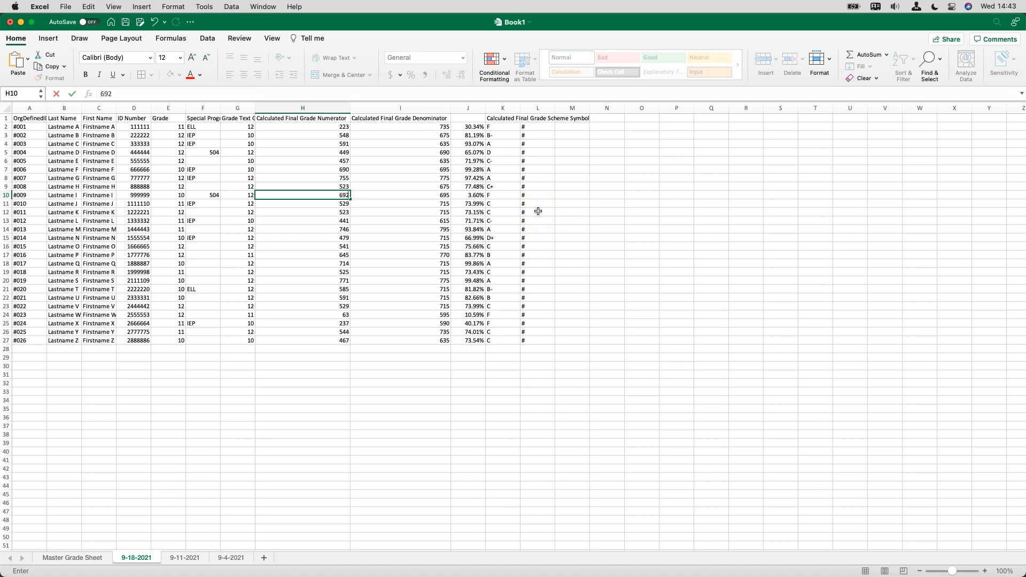
{"action": "key", "text": "Return"}
{"action": "left_click", "coordinate": [467, 195]}
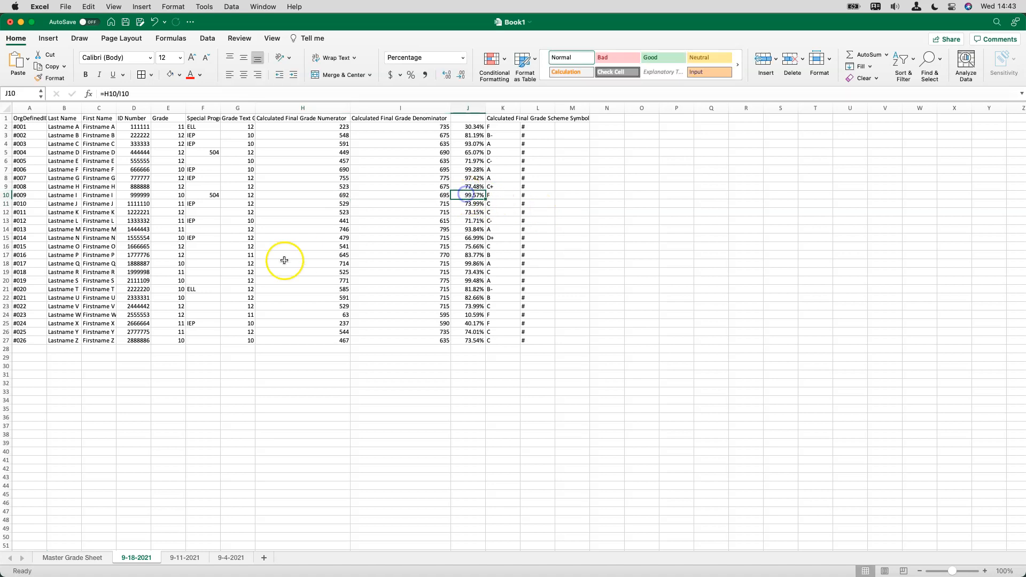
{"action": "left_click", "coordinate": [141, 557]}
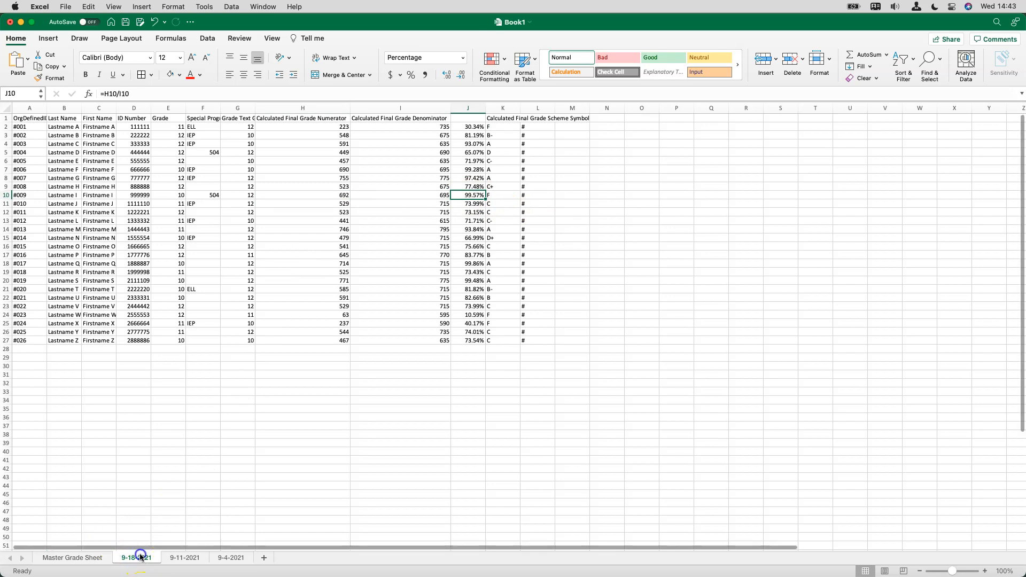
{"action": "key", "text": "ctrl+Page_Up"}
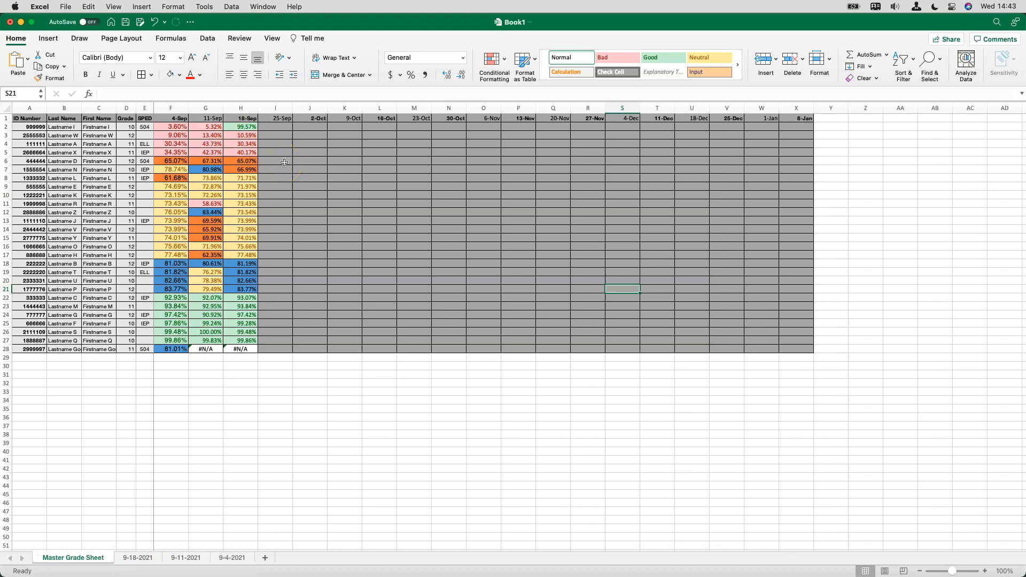
Restore the numerator in H10 of the 9-18-2021 sheet to 25 and go back to the Master Grade Sheet
{"action": "key", "text": "ctrl+Page_Down"}
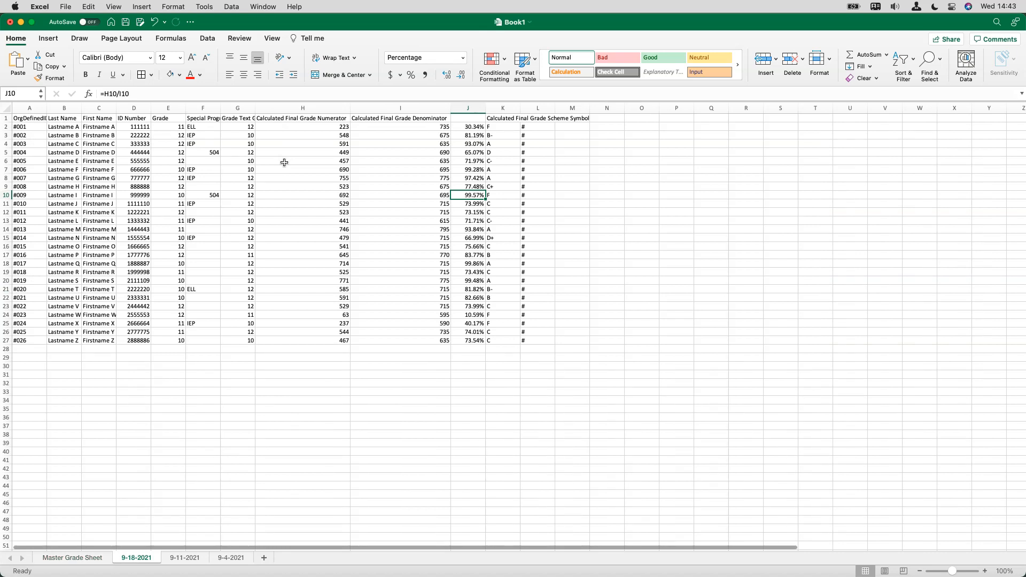
{"action": "left_click", "coordinate": [293, 197]}
{"action": "type", "text": "25"}
{"action": "key", "text": "Return"}
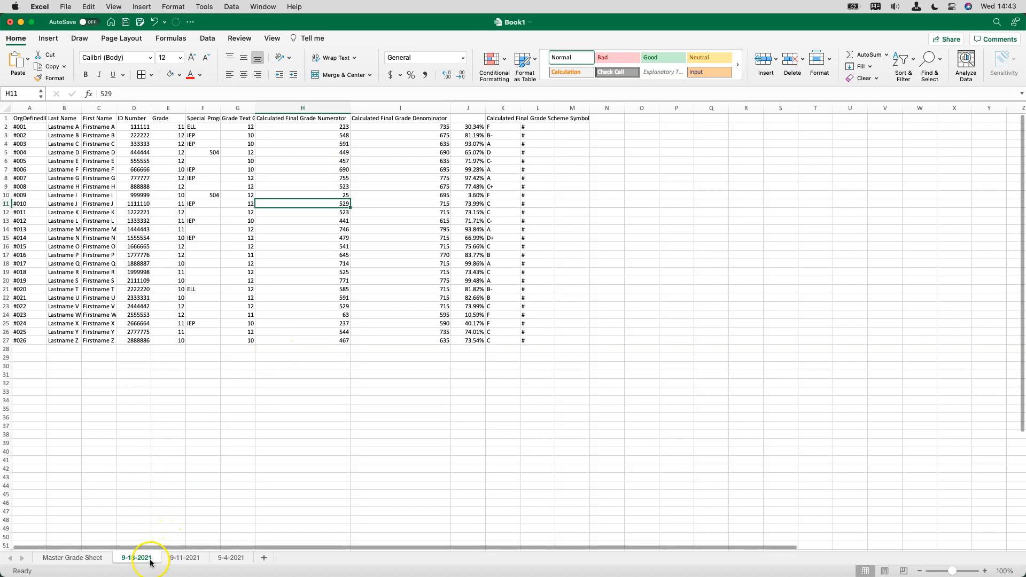
{"action": "key", "text": "ctrl+Page_Up"}
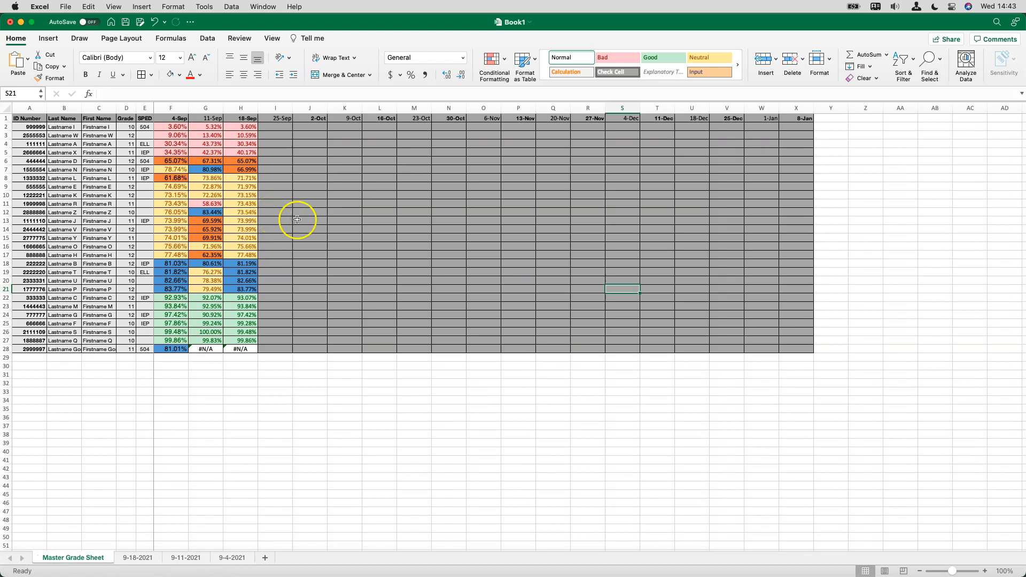
{"action": "left_click", "coordinate": [177, 118]}
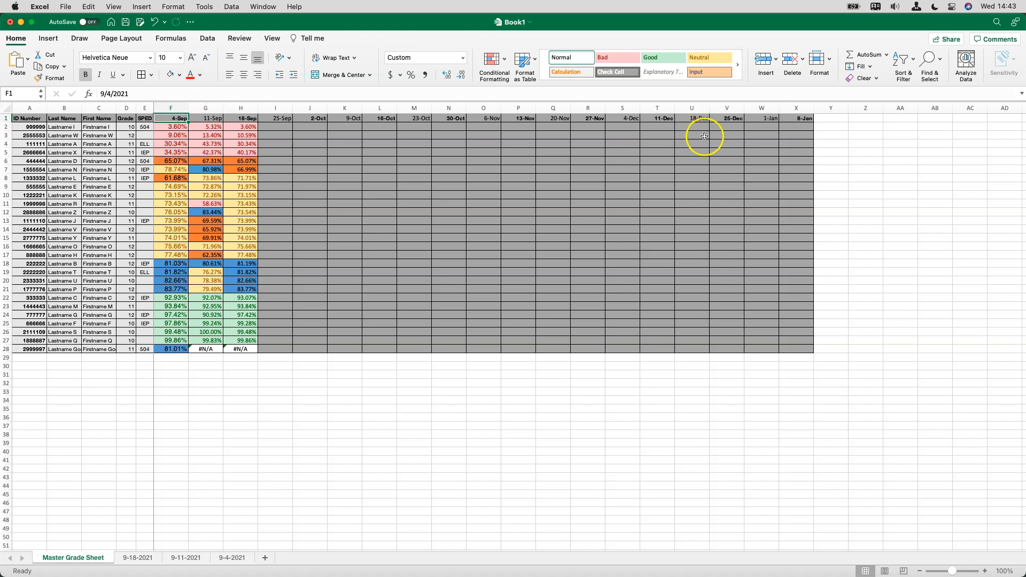
Add filters to the header row A1:X1 of the Master Grade Sheet
{"action": "left_click", "coordinate": [792, 119], "text": "shift"}
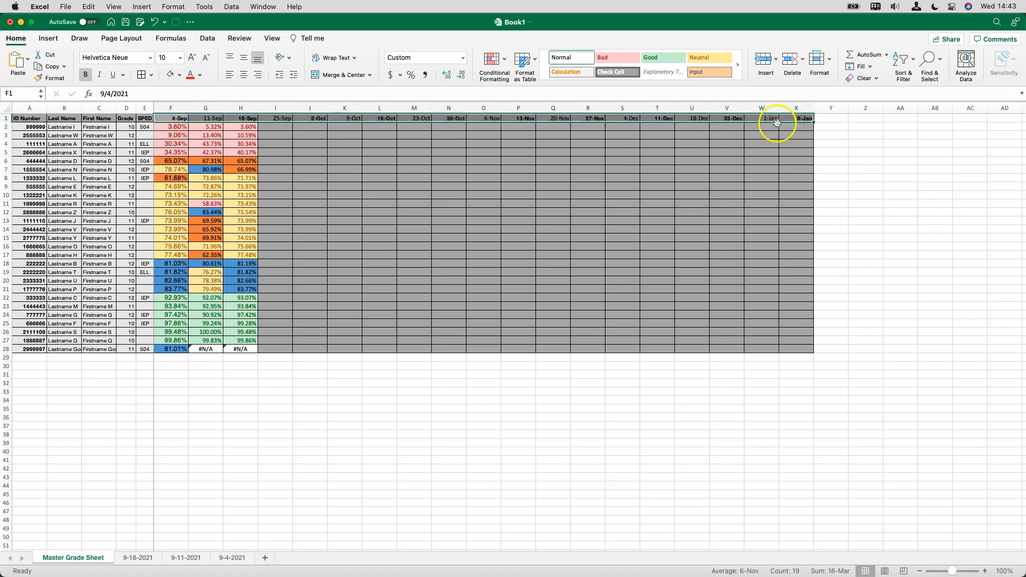
{"action": "left_click", "coordinate": [35, 118], "text": "shift"}
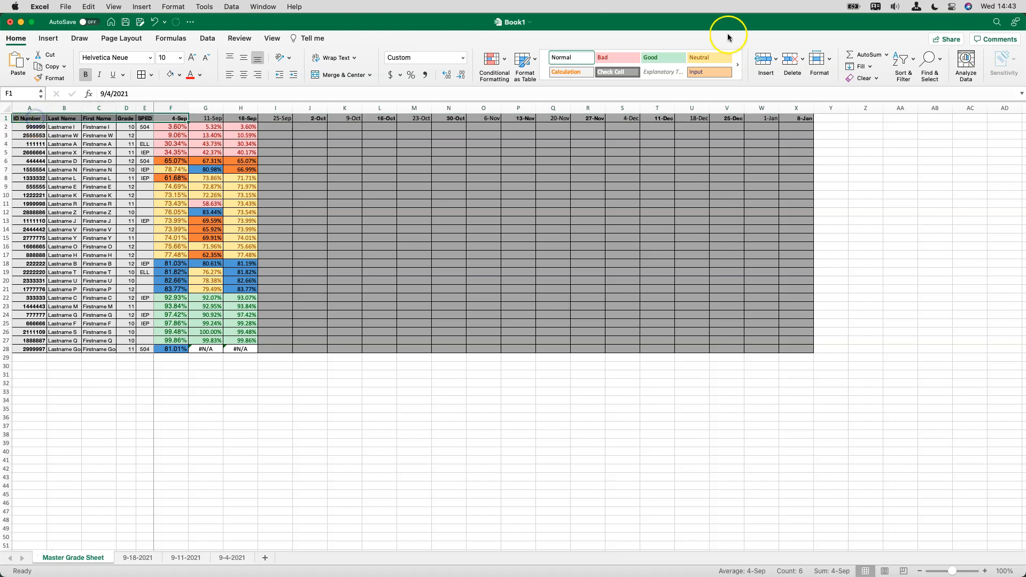
{"action": "left_click", "coordinate": [31, 119]}
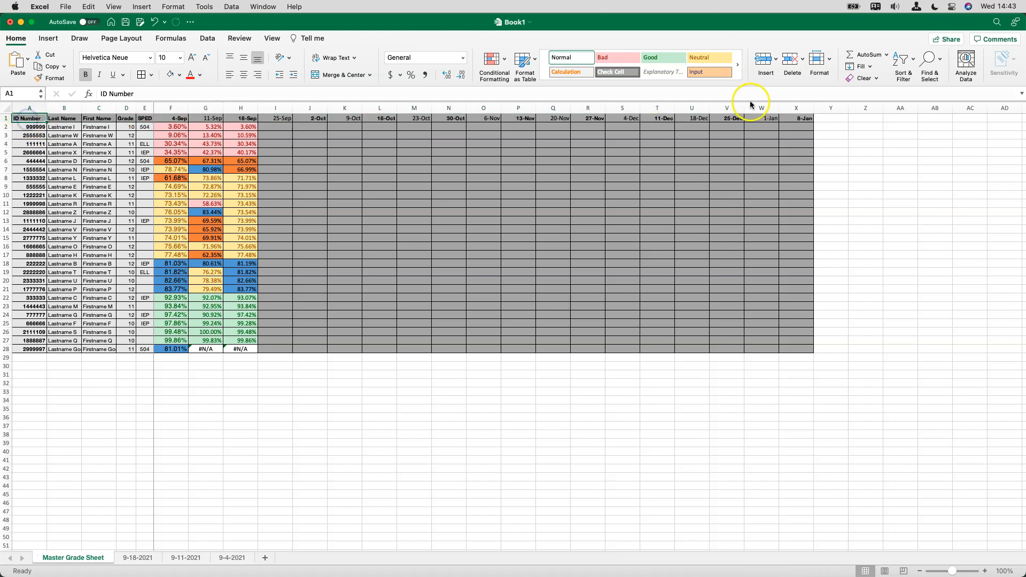
{"action": "left_click", "coordinate": [796, 119], "text": "shift"}
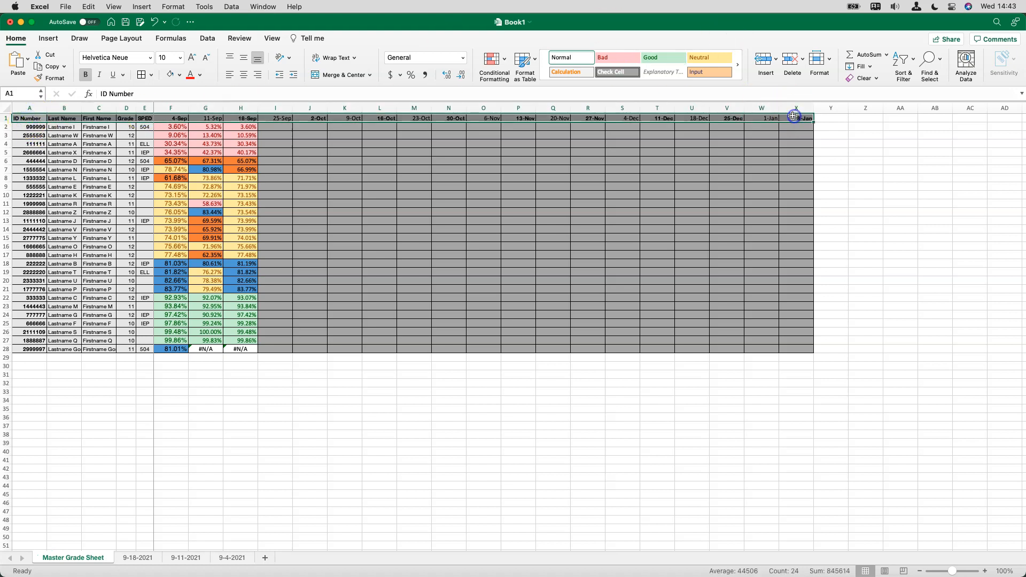
{"action": "left_click", "coordinate": [908, 58]}
{"action": "left_click", "coordinate": [920, 122]}
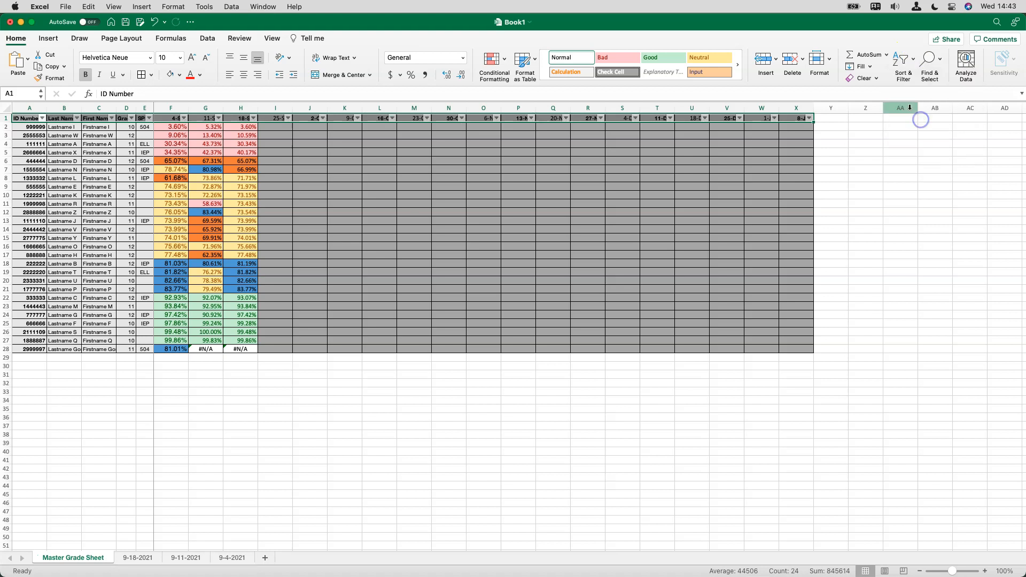
Center the date headers in F1:X1 and deselect them
{"action": "left_click", "coordinate": [170, 117]}
{"action": "scroll", "coordinate": [278, 184], "scroll_direction": "down", "scroll_amount": 1}
{"action": "scroll", "coordinate": [278, 184], "scroll_direction": "up", "scroll_amount": 1}
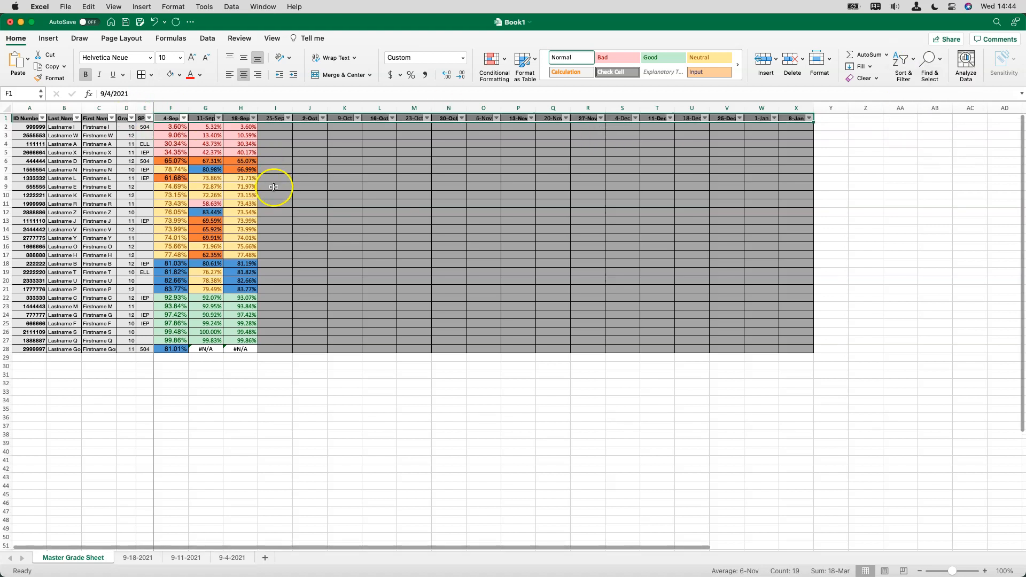
{"action": "left_click", "coordinate": [284, 366]}
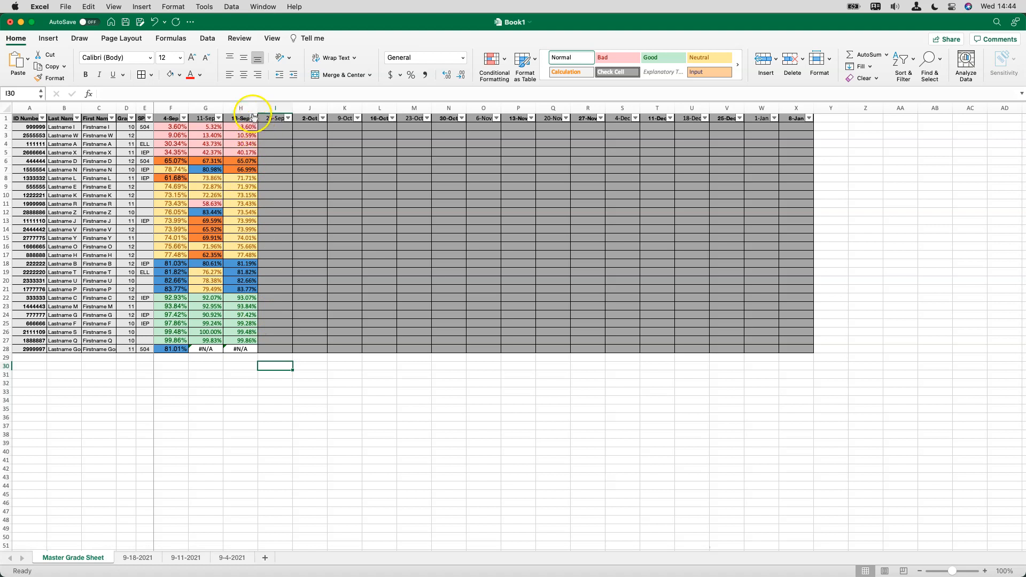
Sort the student rows by the 11-Sep column in ascending order and close the filter window
{"action": "left_click", "coordinate": [218, 119]}
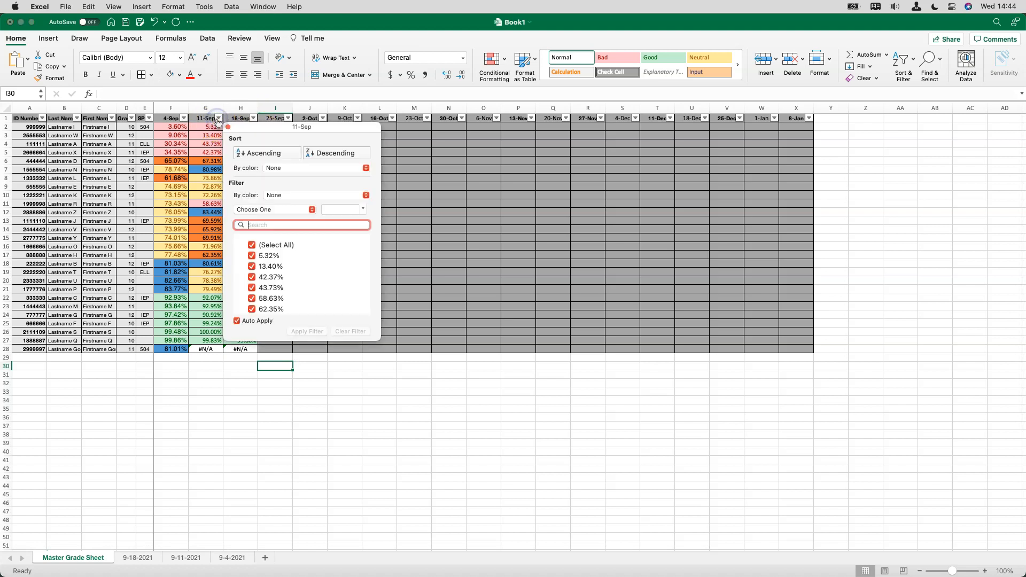
{"action": "left_click", "coordinate": [268, 155]}
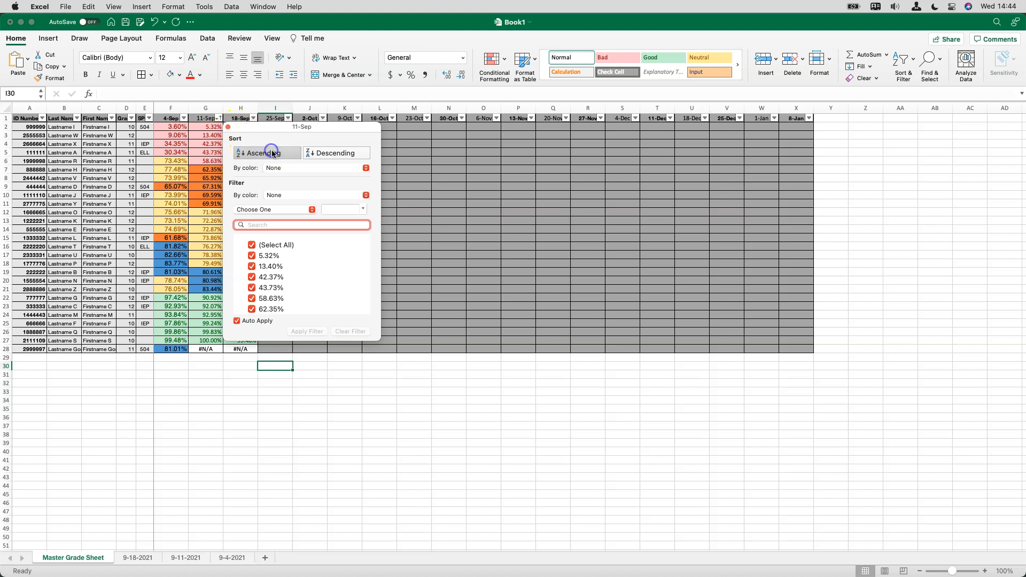
{"action": "left_click", "coordinate": [228, 126]}
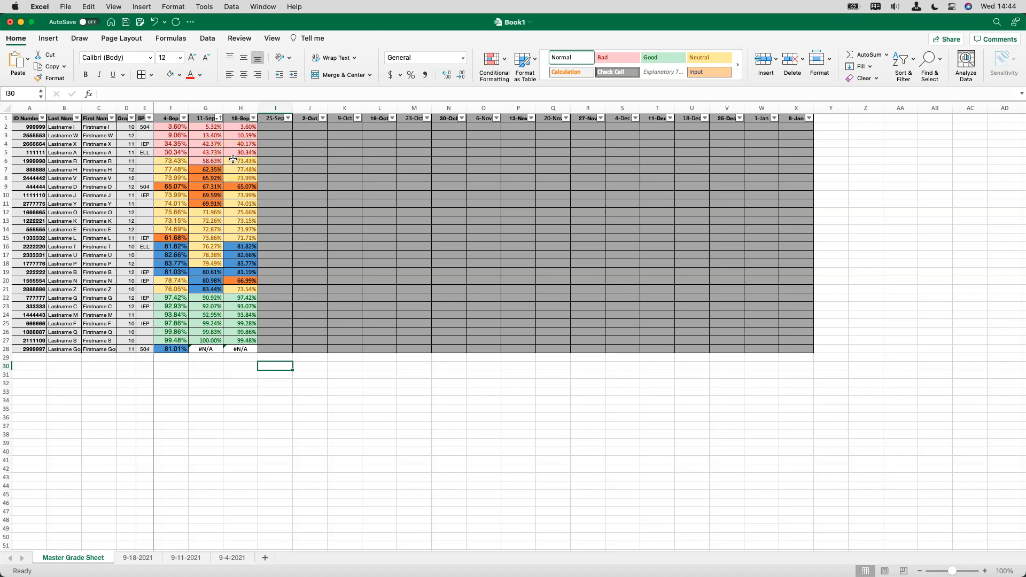
{"action": "left_click", "coordinate": [35, 160]}
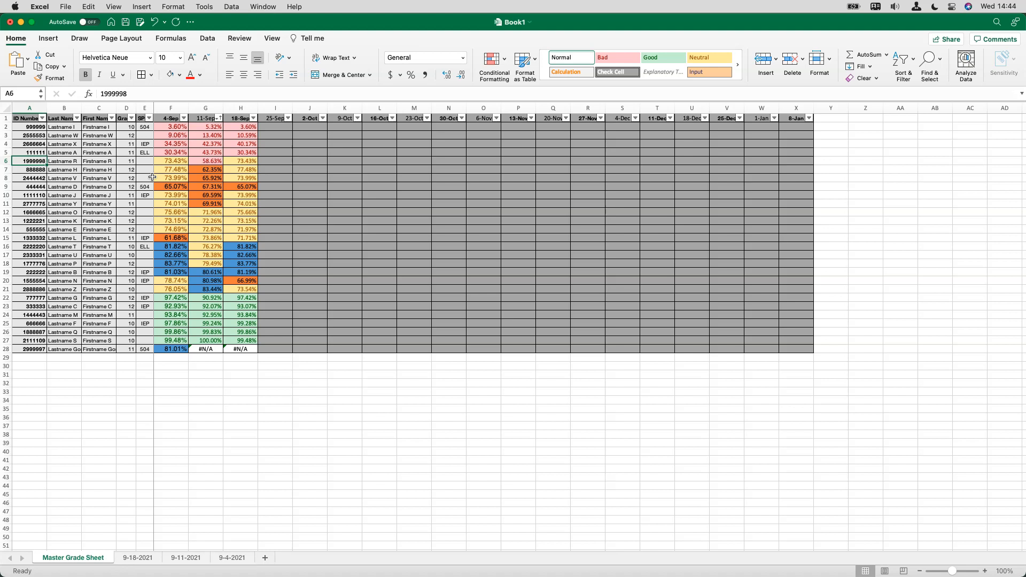
{"action": "left_click", "coordinate": [215, 283]}
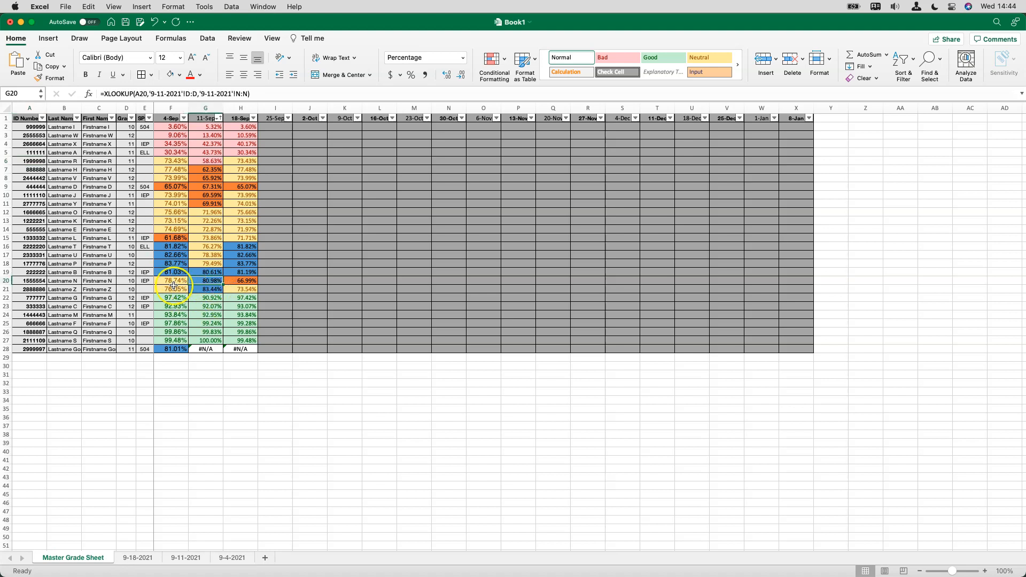
{"action": "left_click", "coordinate": [235, 282]}
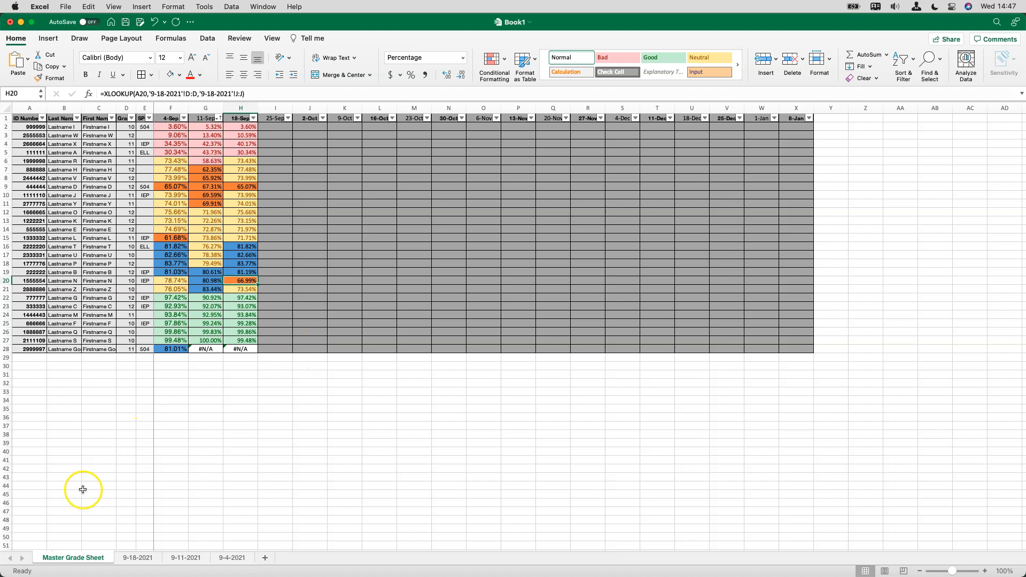
{"action": "left_click", "coordinate": [25, 551]}
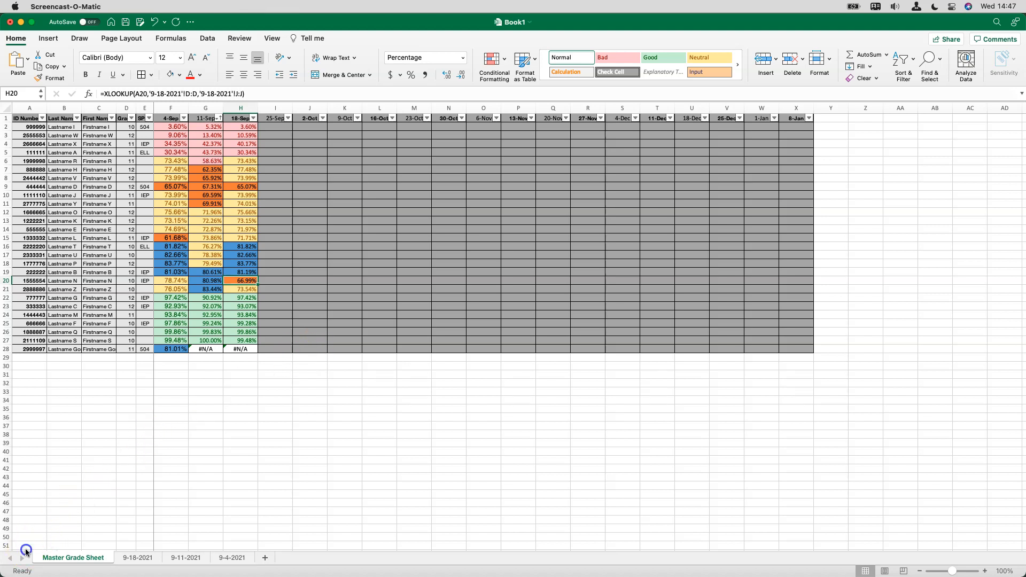